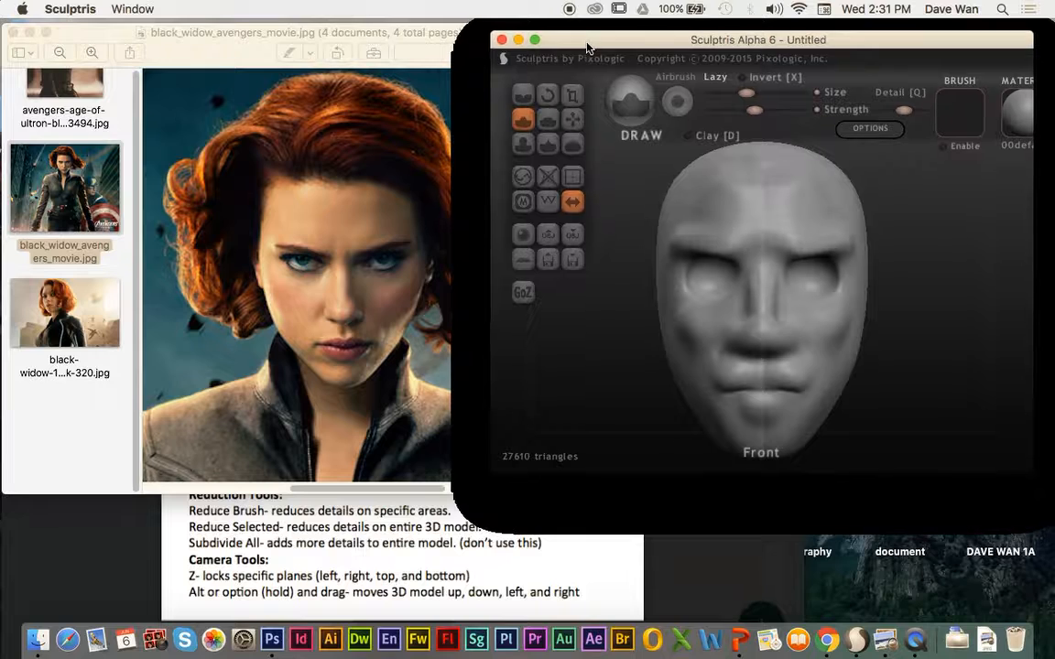
Choose the Crease brush, enlarge it slightly, and turn the head to a three-quarter view
{"action": "left_click", "coordinate": [522, 96]}
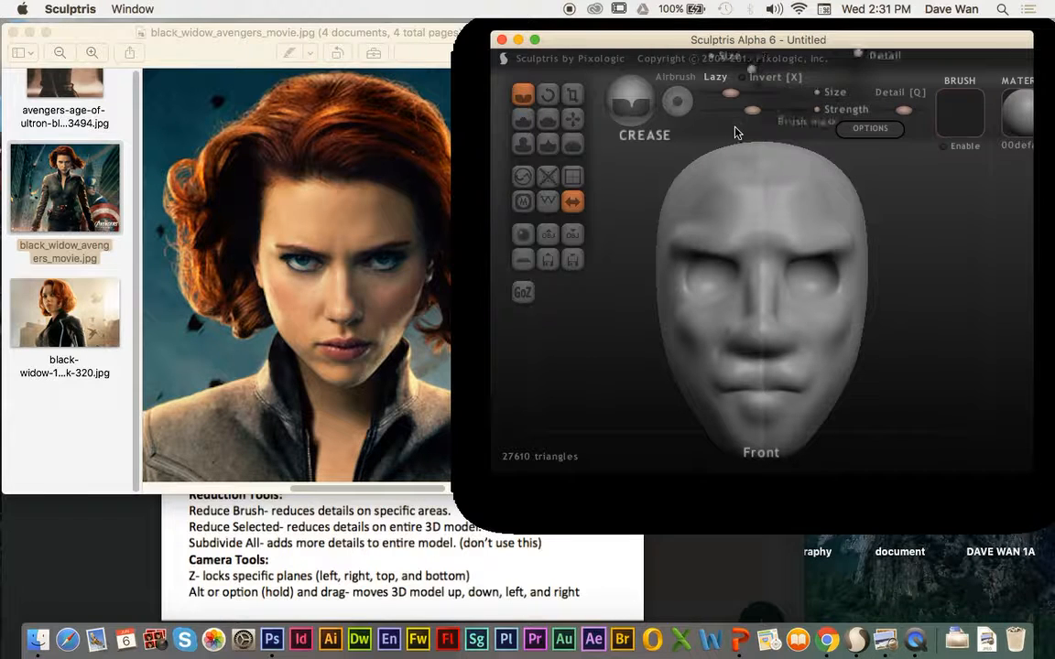
{"action": "key", "text": "space"}
{"action": "left_click_drag", "start_coordinate": [731, 206], "coordinate": [731, 210]}
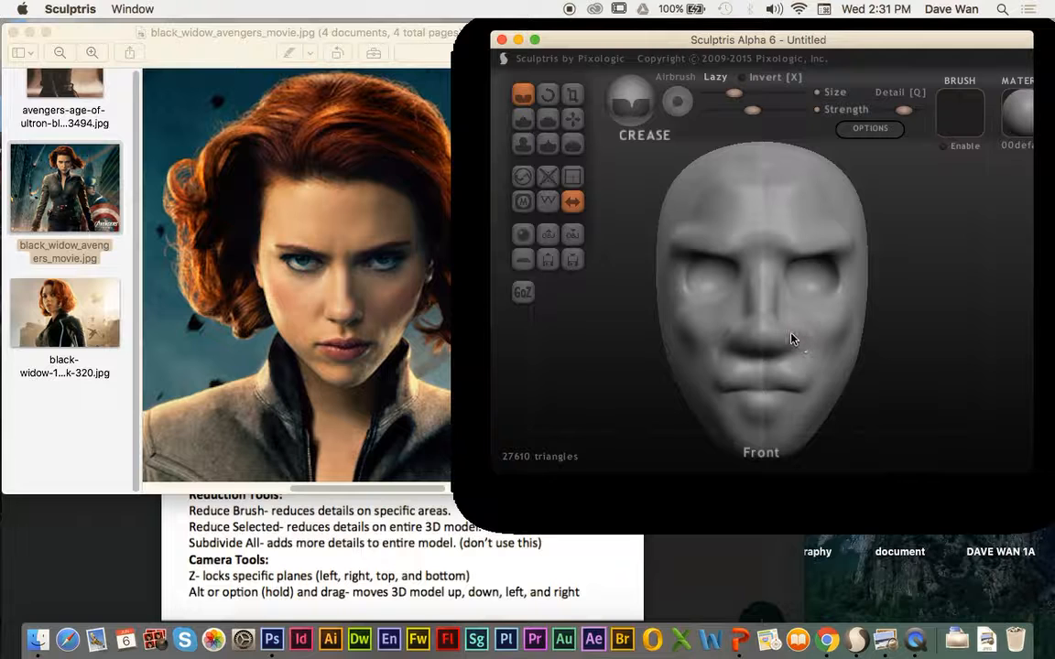
{"action": "left_click_drag", "start_coordinate": [878, 376], "coordinate": [877, 382]}
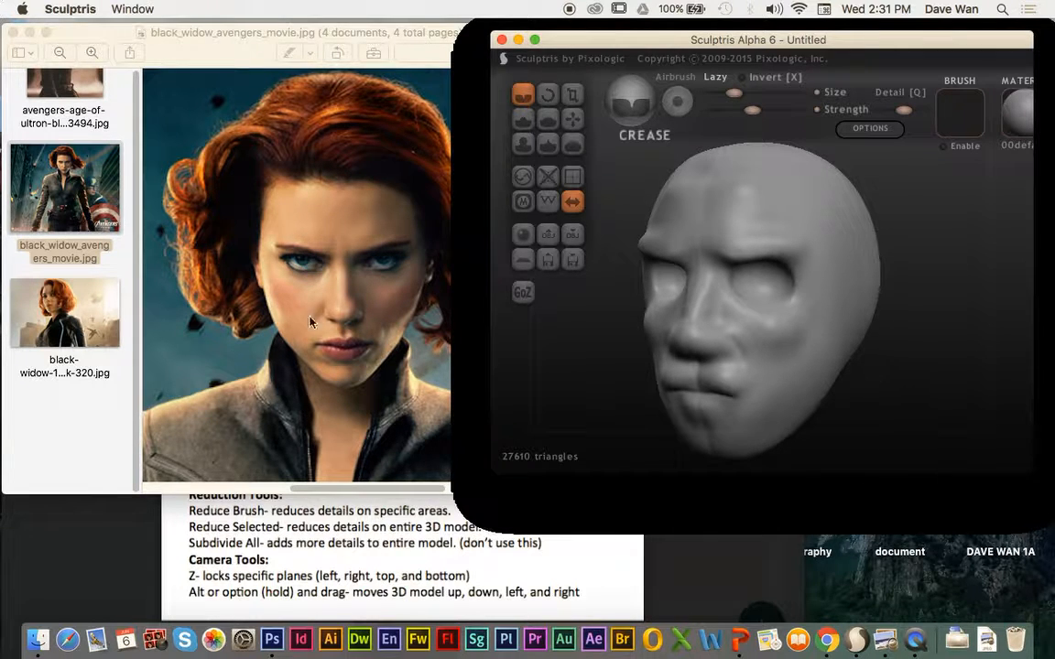
Show the black-widow-1920x1200-avengers-age-of-ultron-4k-8k-320.jpg reference in Preview and enlarge it around the woman's face and shoulders
{"action": "left_click", "coordinate": [57, 295]}
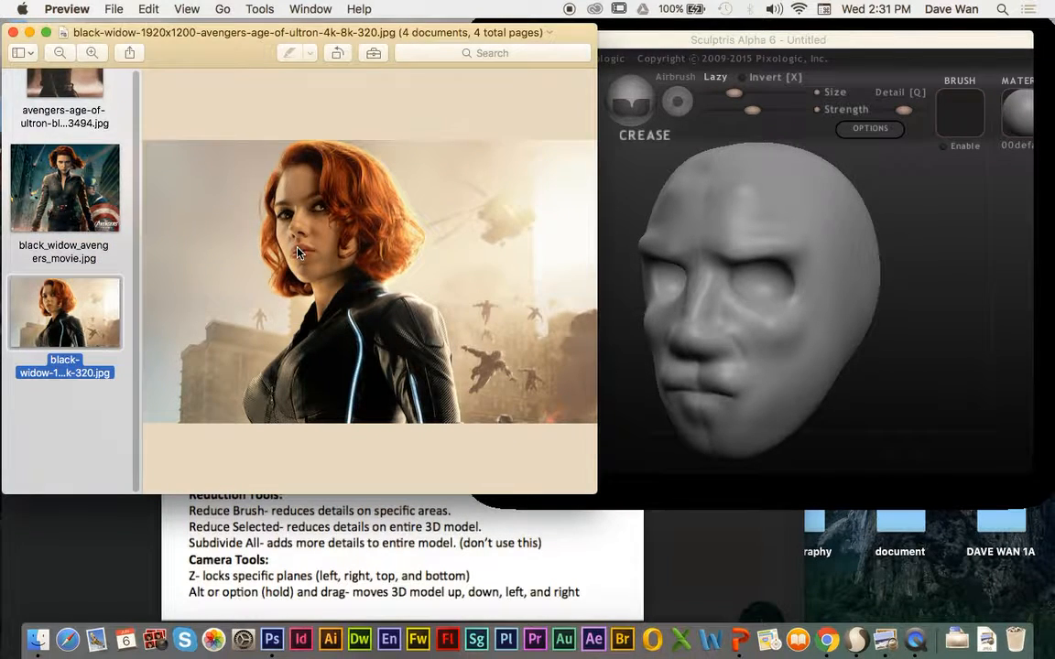
{"action": "left_click", "coordinate": [90, 53]}
{"action": "left_click", "coordinate": [90, 53]}
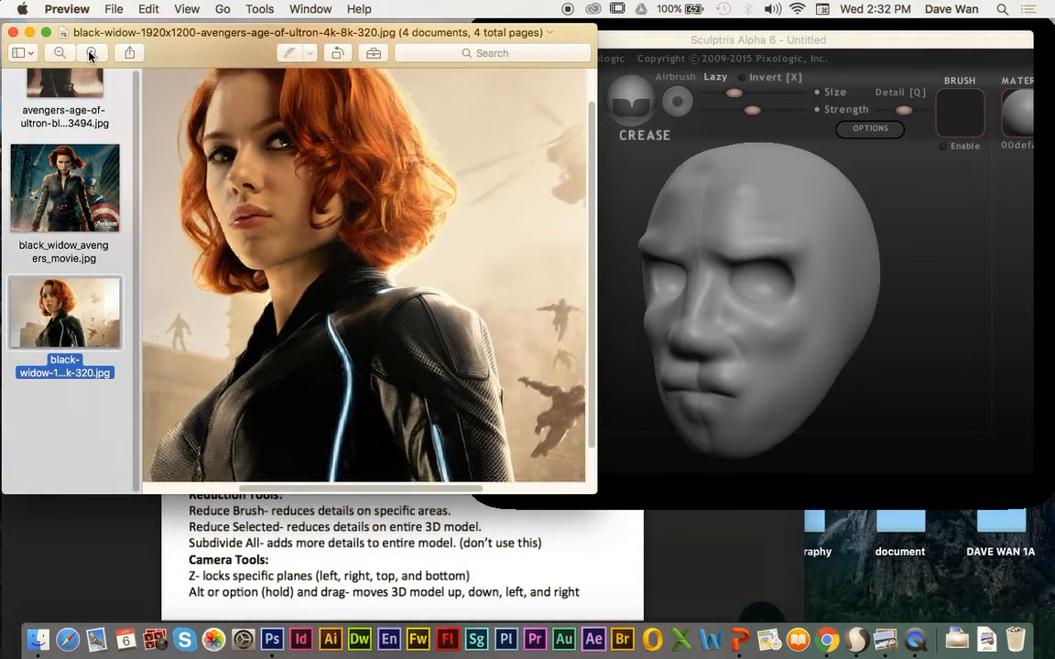
{"action": "left_click", "coordinate": [91, 53]}
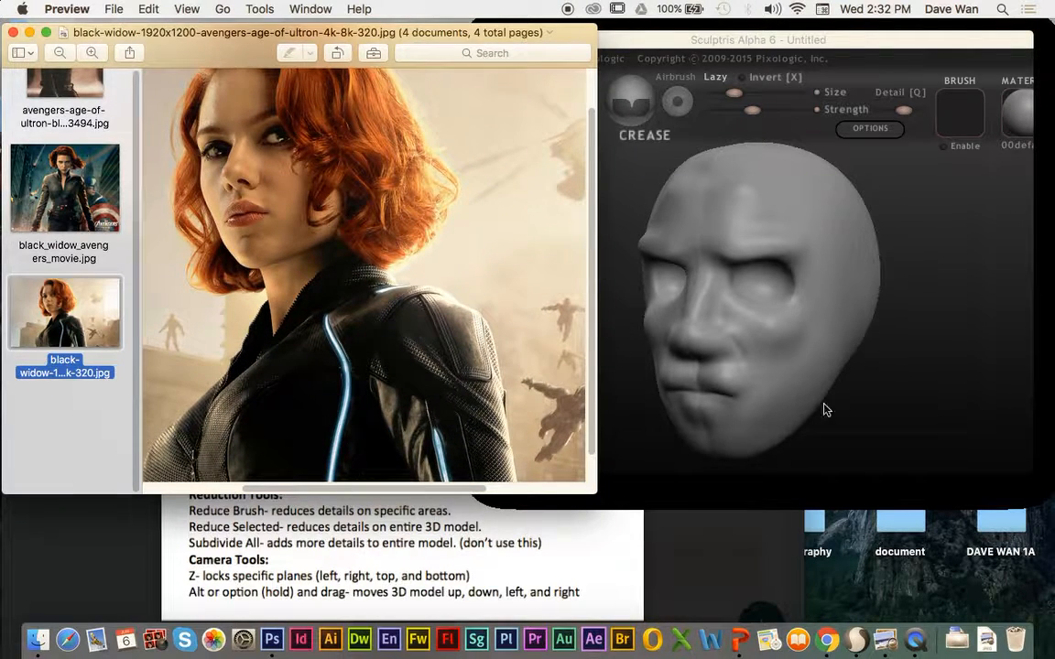
Back in Sculptris, crease the outline of the nostril wing and carve the nostril on the underside of the nose
{"action": "left_click", "coordinate": [889, 424]}
{"action": "mouse_move", "coordinate": [723, 344]}
{"action": "left_mouse_down"}
{"action": "mouse_move", "coordinate": [730, 363]}
{"action": "mouse_move", "coordinate": [734, 353]}
{"action": "left_mouse_up"}
{"action": "scroll", "coordinate": [699, 363], "scroll_direction": "up", "scroll_amount": 5}
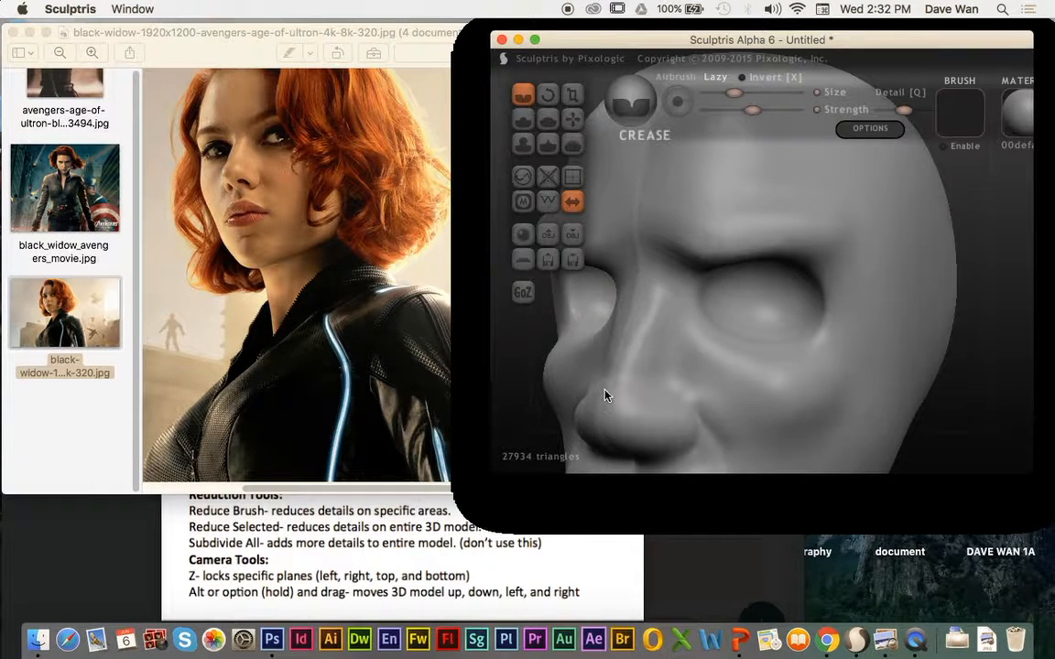
{"action": "mouse_move", "coordinate": [512, 433]}
{"action": "left_mouse_down"}
{"action": "mouse_move", "coordinate": [528, 348]}
{"action": "mouse_move", "coordinate": [618, 331]}
{"action": "left_mouse_up"}
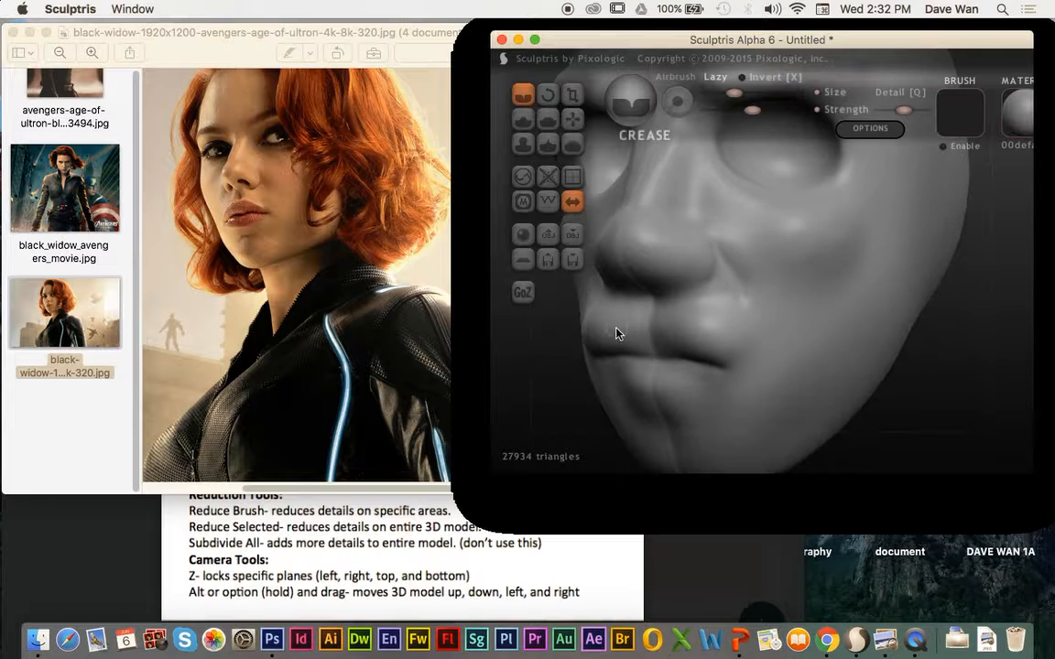
{"action": "mouse_move", "coordinate": [713, 255]}
{"action": "left_mouse_down"}
{"action": "mouse_move", "coordinate": [701, 301]}
{"action": "mouse_move", "coordinate": [720, 268]}
{"action": "mouse_move", "coordinate": [725, 296]}
{"action": "left_mouse_up"}
{"action": "key", "text": "super+z"}
{"action": "mouse_move", "coordinate": [663, 290]}
{"action": "left_mouse_down"}
{"action": "mouse_move", "coordinate": [655, 282]}
{"action": "mouse_move", "coordinate": [671, 285]}
{"action": "mouse_move", "coordinate": [655, 283]}
{"action": "mouse_move", "coordinate": [667, 295]}
{"action": "mouse_move", "coordinate": [665, 285]}
{"action": "left_mouse_up"}
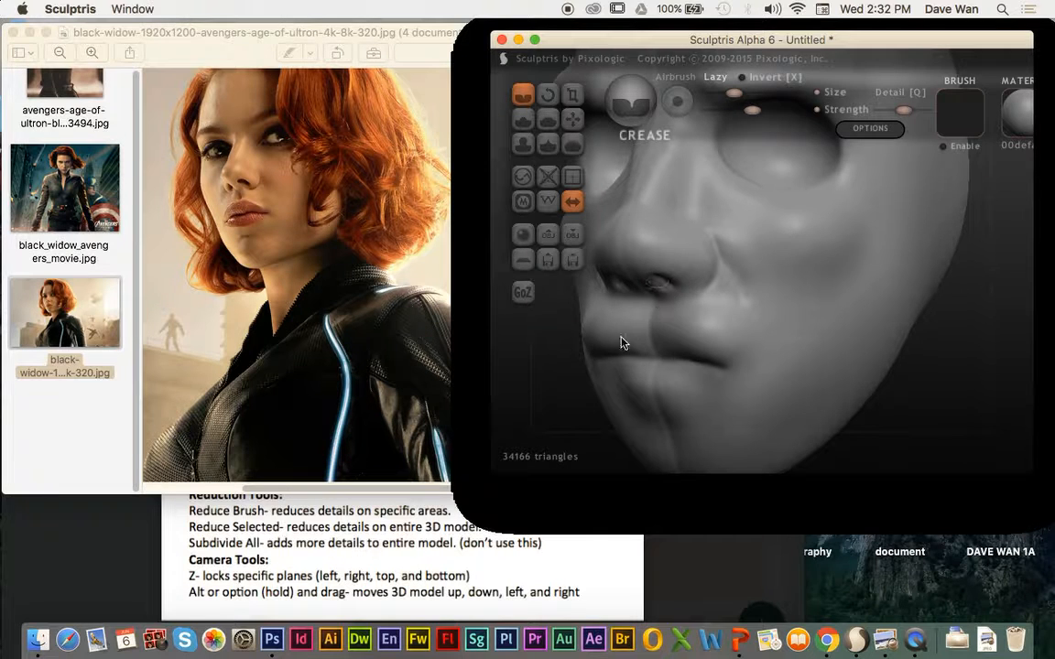
Crease the corners of the mouth to define the ends of the lips
{"action": "scroll", "coordinate": [544, 349], "scroll_direction": "down", "scroll_amount": 2}
{"action": "mouse_move", "coordinate": [544, 349]}
{"action": "left_mouse_down"}
{"action": "mouse_move", "coordinate": [568, 353]}
{"action": "mouse_move", "coordinate": [524, 360]}
{"action": "mouse_move", "coordinate": [601, 359]}
{"action": "left_mouse_up"}
{"action": "mouse_move", "coordinate": [710, 349]}
{"action": "left_mouse_down"}
{"action": "mouse_move", "coordinate": [668, 342]}
{"action": "mouse_move", "coordinate": [722, 358]}
{"action": "left_mouse_up"}
{"action": "left_click_drag", "start_coordinate": [554, 371], "coordinate": [579, 378]}
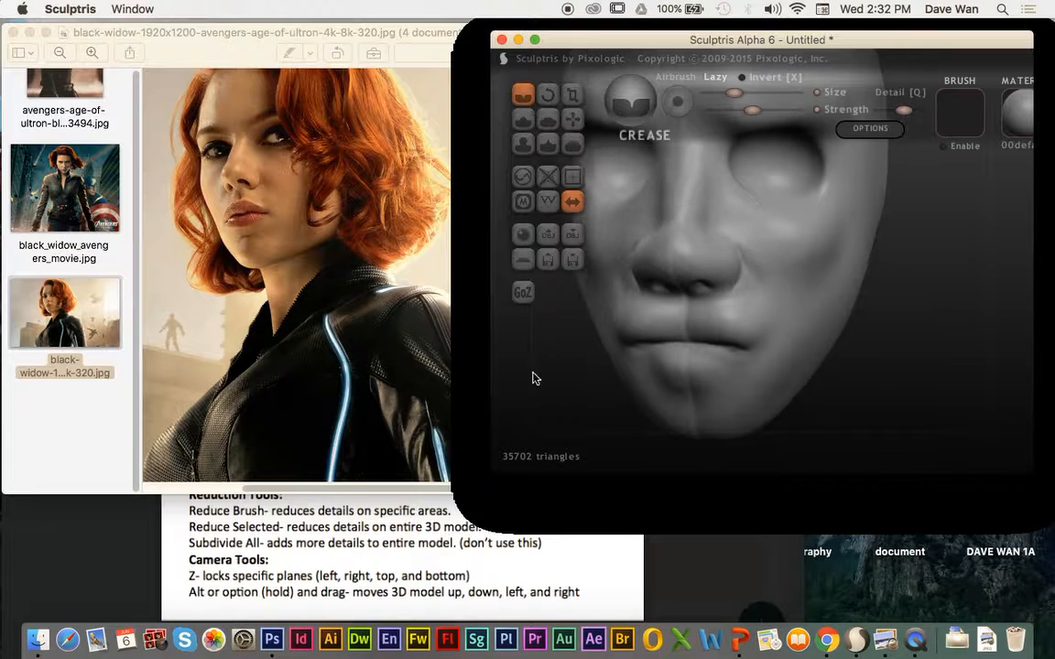
Review the Camera Tools notes in Chrome and compare the sculpted face with the reference photo from several angles
{"action": "left_click", "coordinate": [111, 523]}
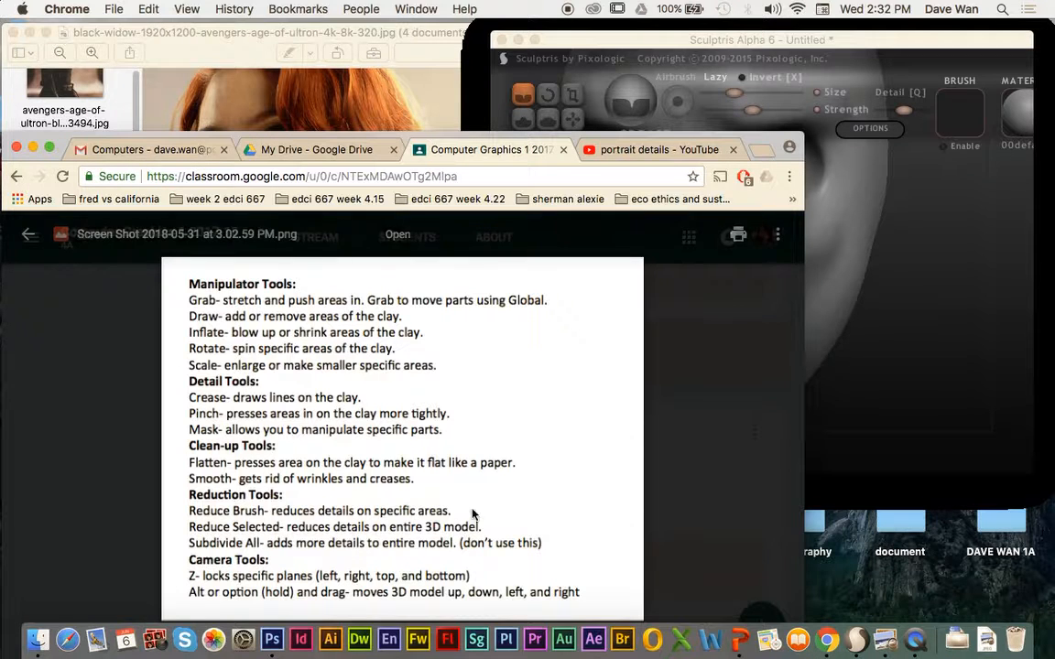
{"action": "left_click", "coordinate": [832, 436]}
{"action": "left_click", "coordinate": [205, 34]}
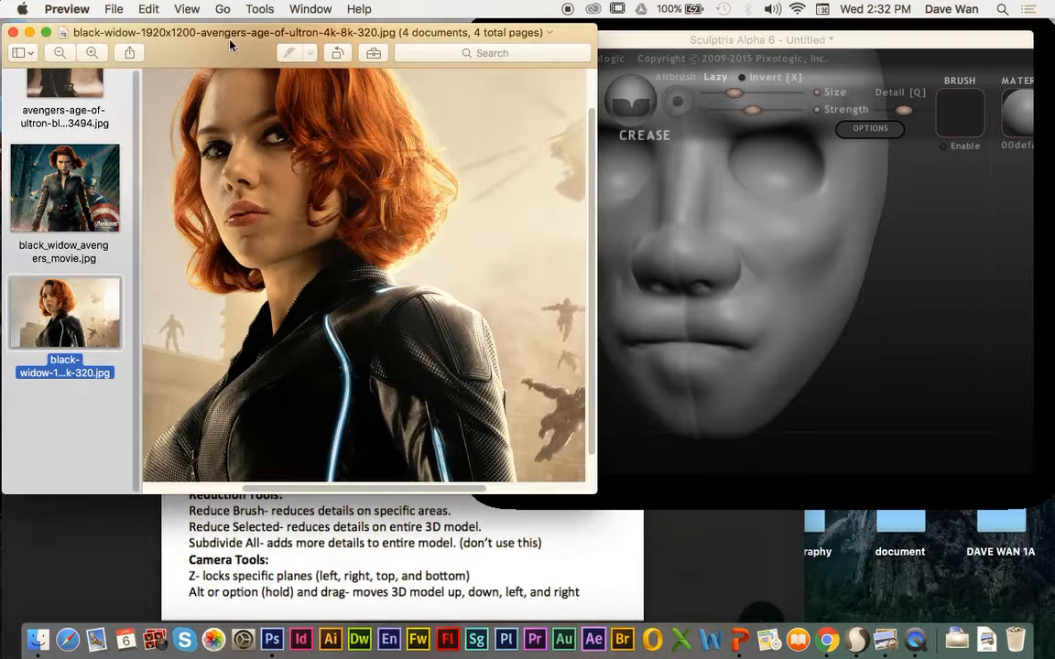
{"action": "left_click", "coordinate": [958, 385]}
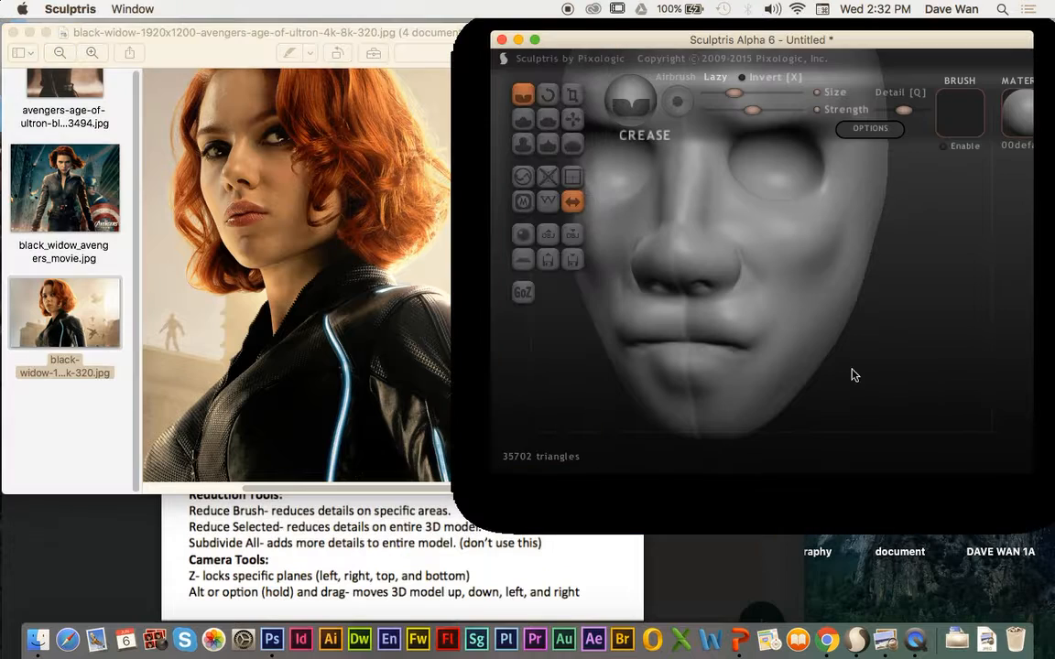
{"action": "left_click_drag", "start_coordinate": [970, 394], "coordinate": [919, 379]}
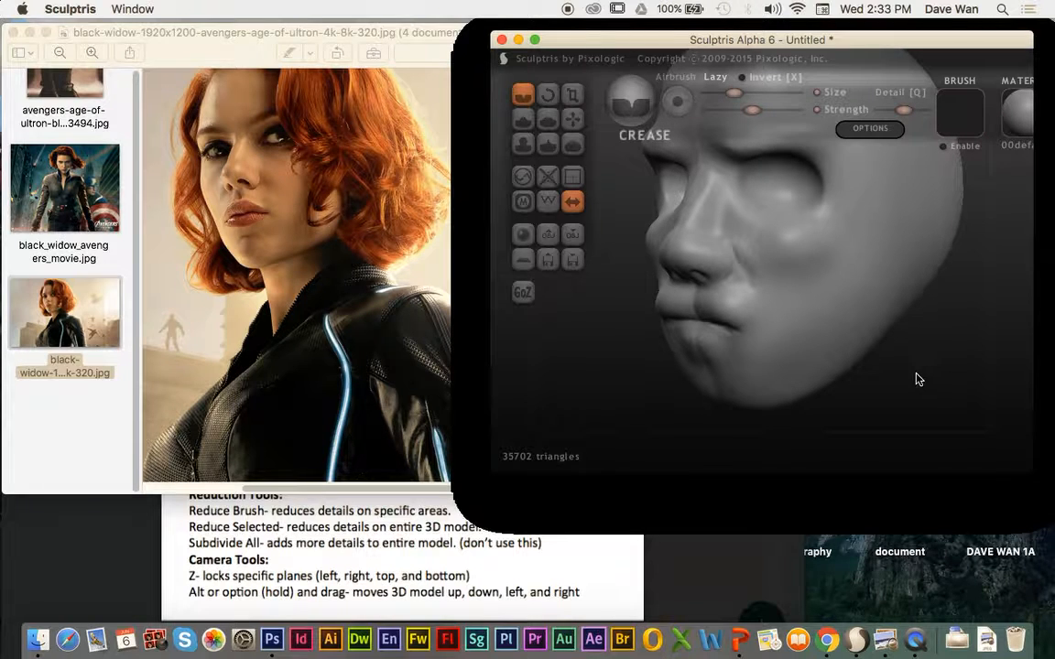
{"action": "left_click", "coordinate": [356, 547]}
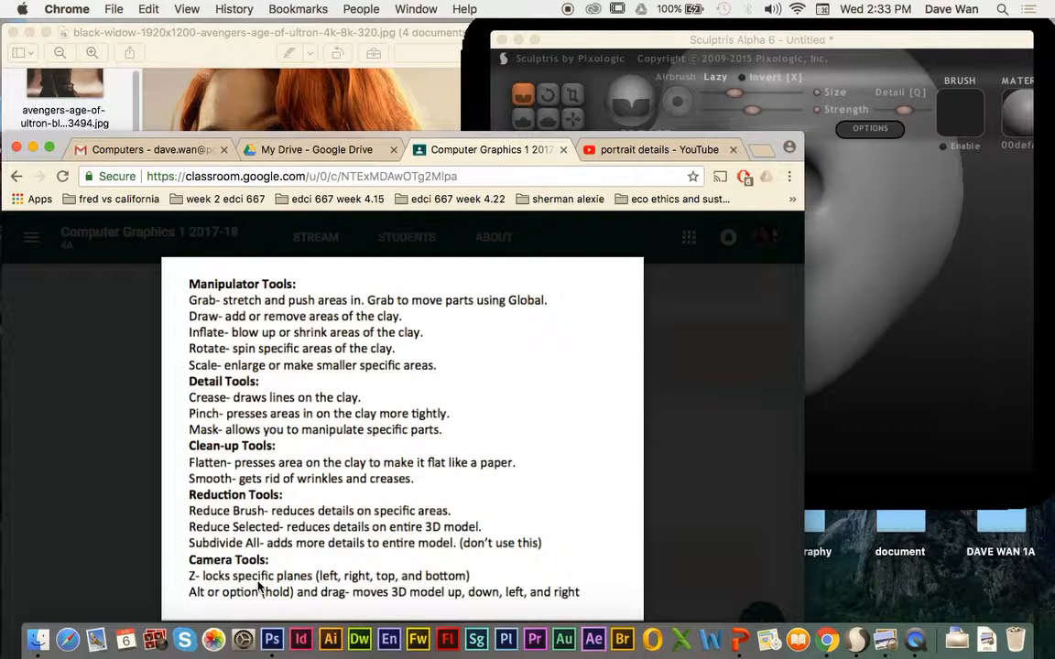
{"action": "left_click", "coordinate": [939, 414]}
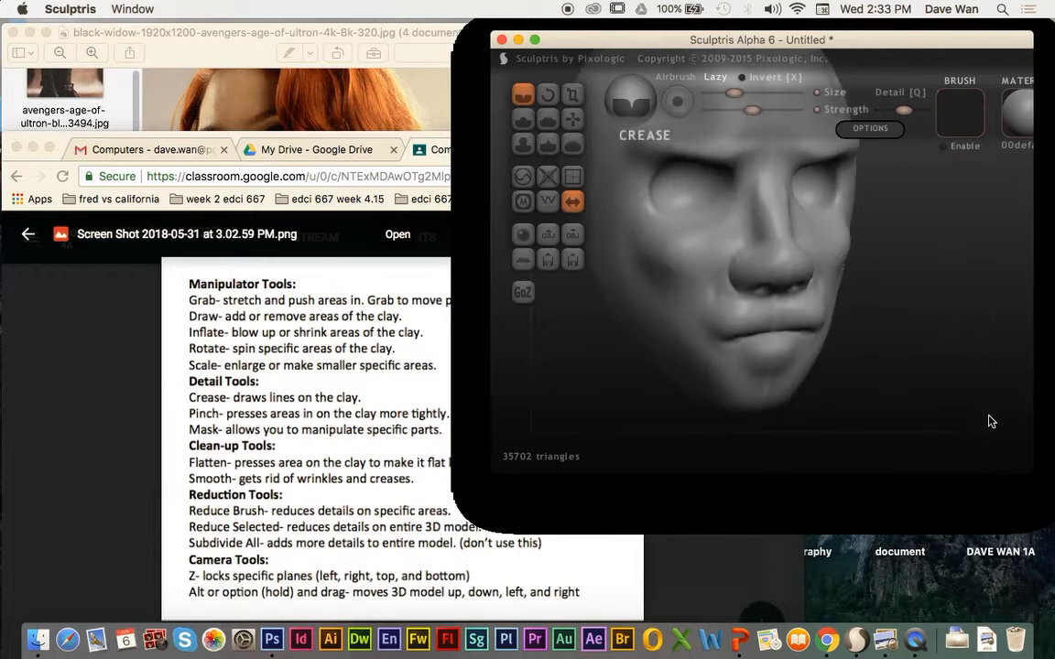
{"action": "mouse_move", "coordinate": [952, 396]}
{"action": "left_mouse_down"}
{"action": "mouse_move", "coordinate": [836, 419]}
{"action": "mouse_move", "coordinate": [925, 417]}
{"action": "left_mouse_up"}
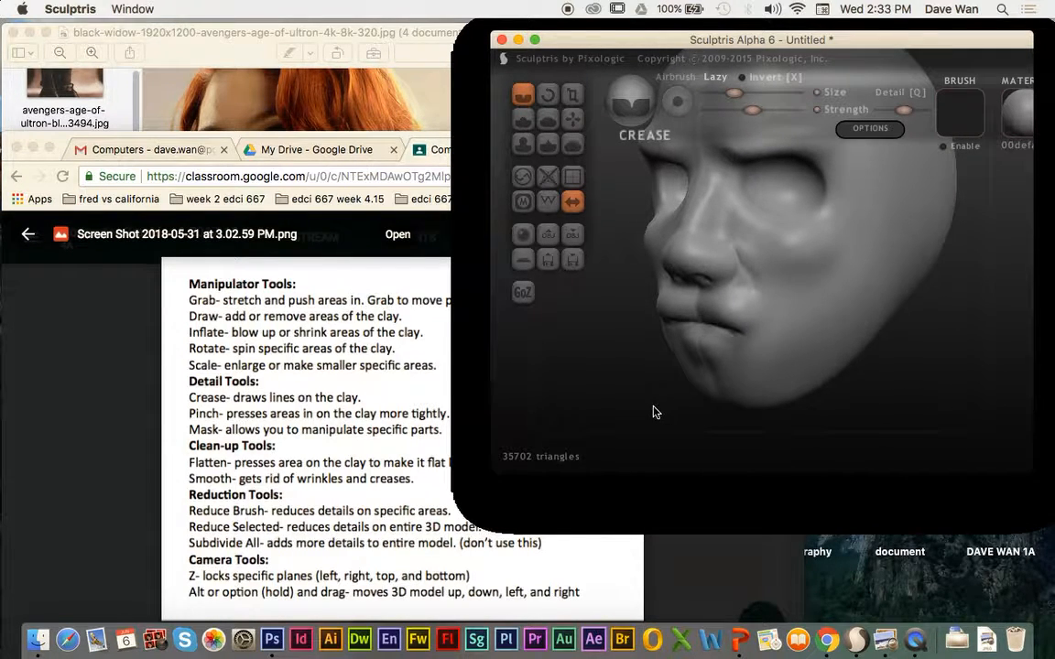
{"action": "left_click_drag", "start_coordinate": [650, 395], "coordinate": [577, 401]}
{"action": "left_click", "coordinate": [247, 41]}
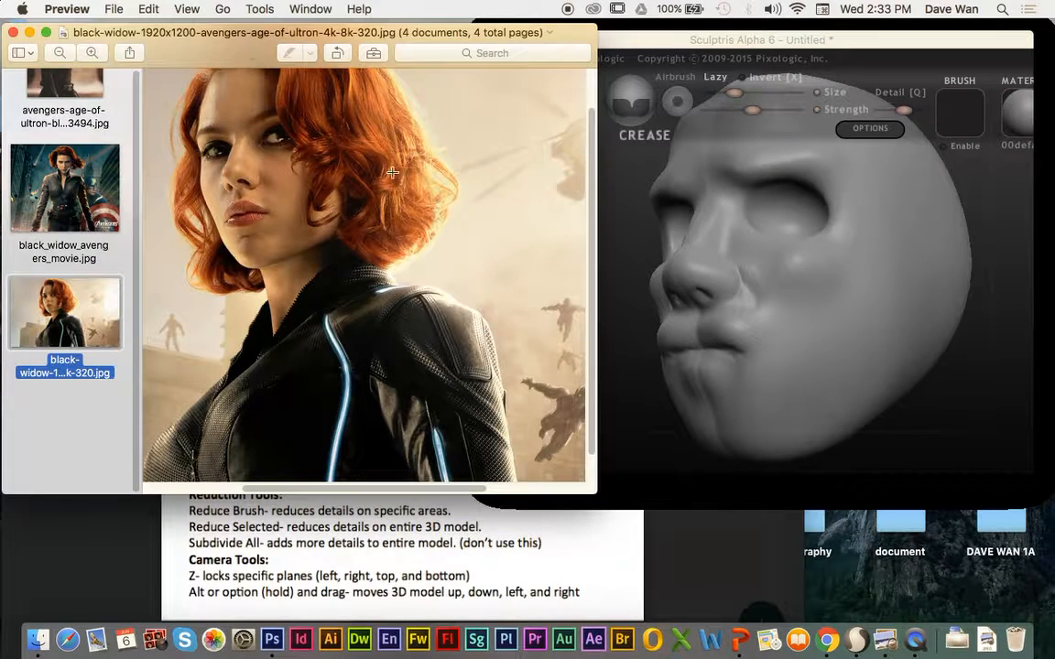
{"action": "left_click", "coordinate": [638, 238]}
{"action": "left_click_drag", "start_coordinate": [631, 310], "coordinate": [628, 327]}
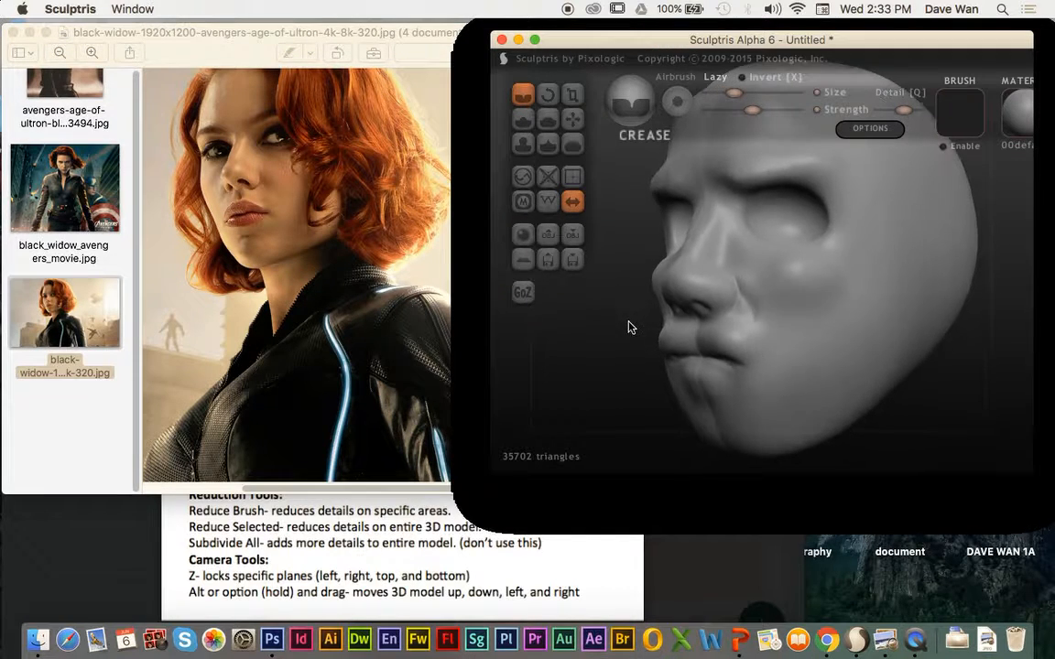
Try an enlarged Pinch brush along the brow ridge and upper eye socket, undoing the trial strokes
{"action": "left_click", "coordinate": [554, 125]}
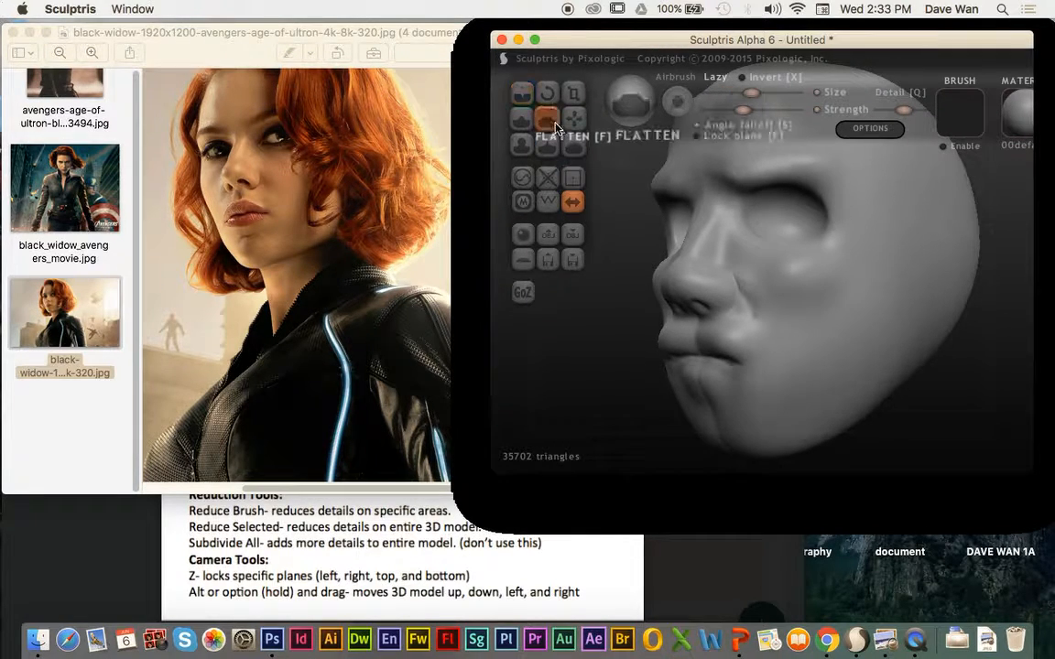
{"action": "left_click", "coordinate": [548, 143]}
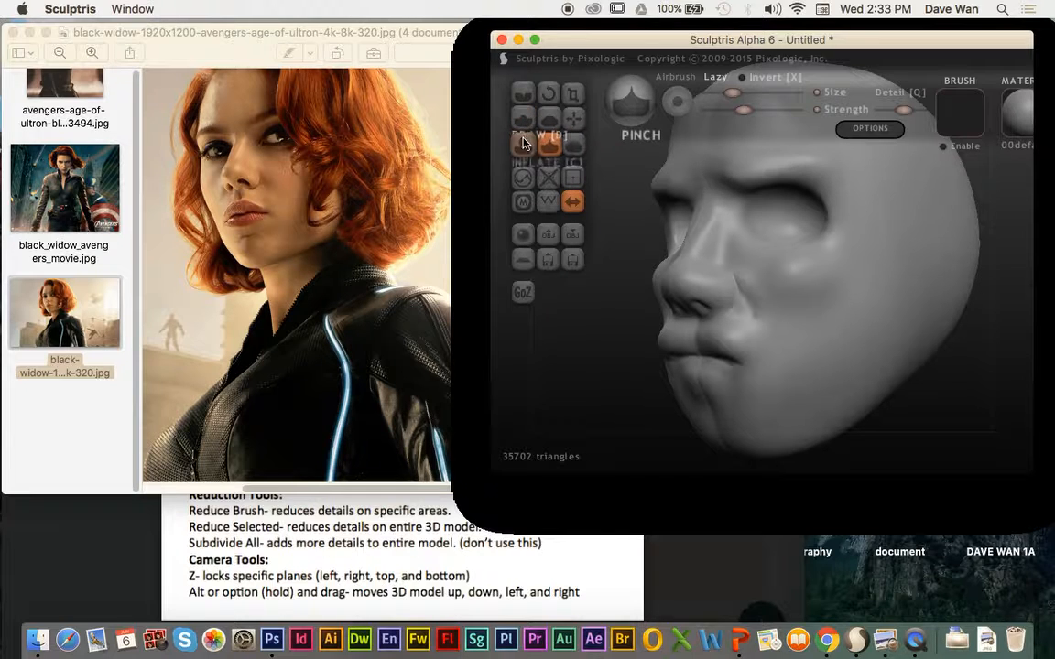
{"action": "left_click", "coordinate": [522, 93]}
{"action": "left_click", "coordinate": [548, 144]}
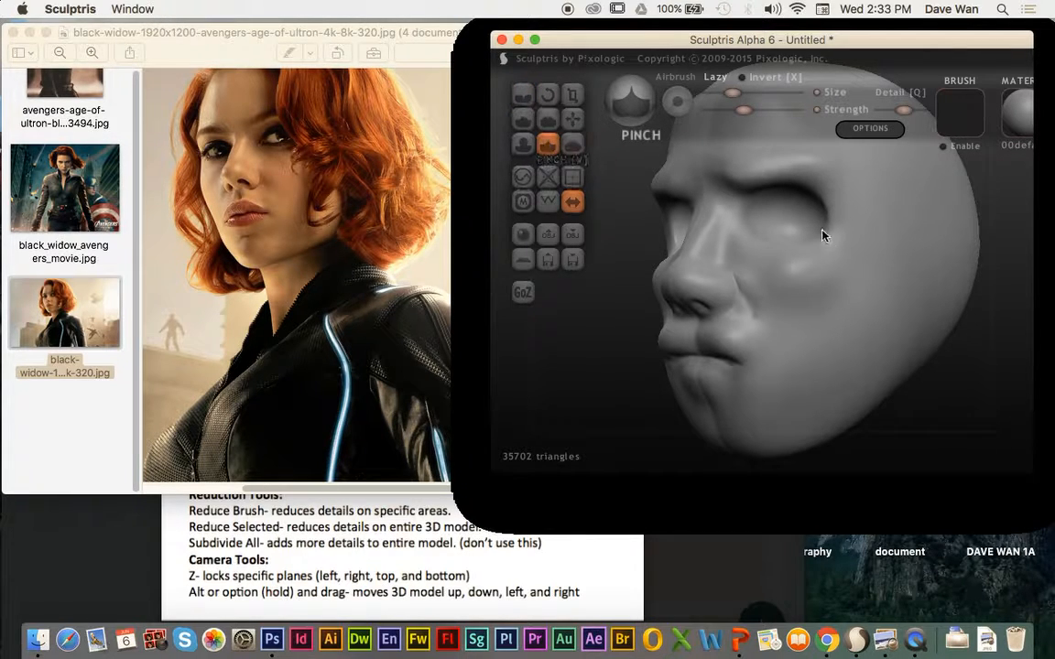
{"action": "key", "text": "space"}
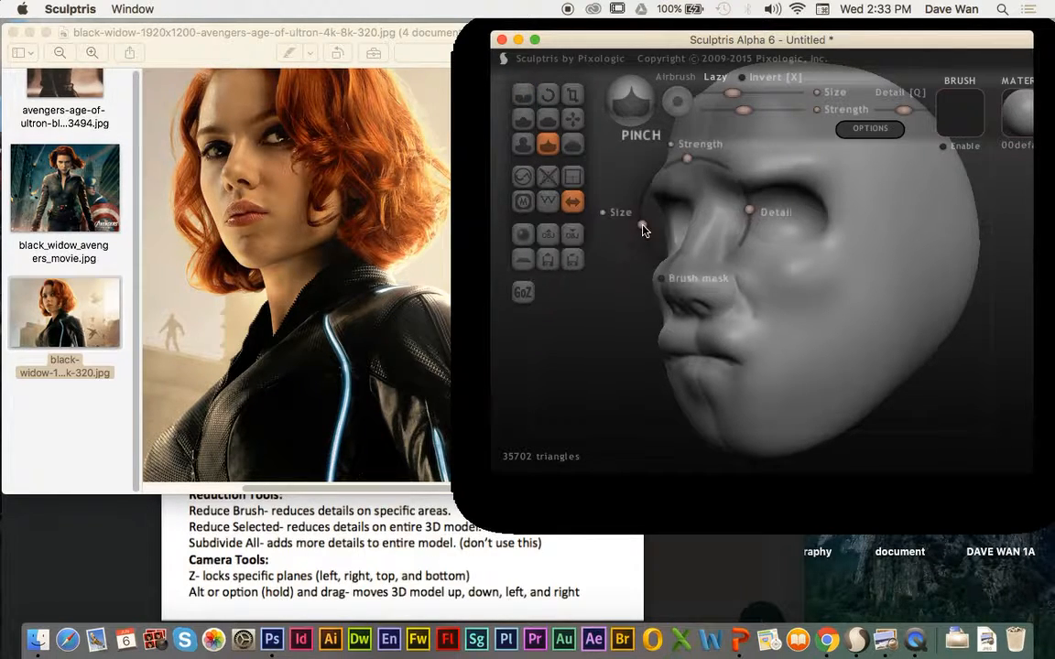
{"action": "left_click_drag", "start_coordinate": [642, 226], "coordinate": [645, 200]}
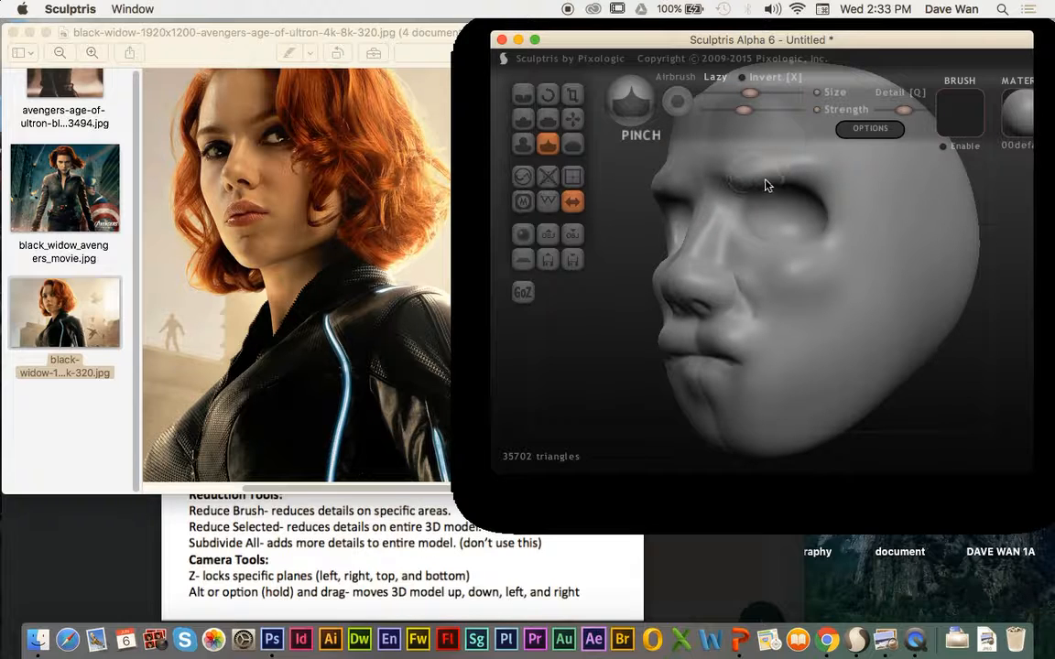
{"action": "left_click_drag", "start_coordinate": [766, 180], "coordinate": [809, 182]}
{"action": "mouse_move", "coordinate": [737, 183]}
{"action": "left_mouse_down"}
{"action": "mouse_move", "coordinate": [725, 195]}
{"action": "mouse_move", "coordinate": [803, 183]}
{"action": "mouse_move", "coordinate": [724, 161]}
{"action": "mouse_move", "coordinate": [742, 179]}
{"action": "left_mouse_up"}
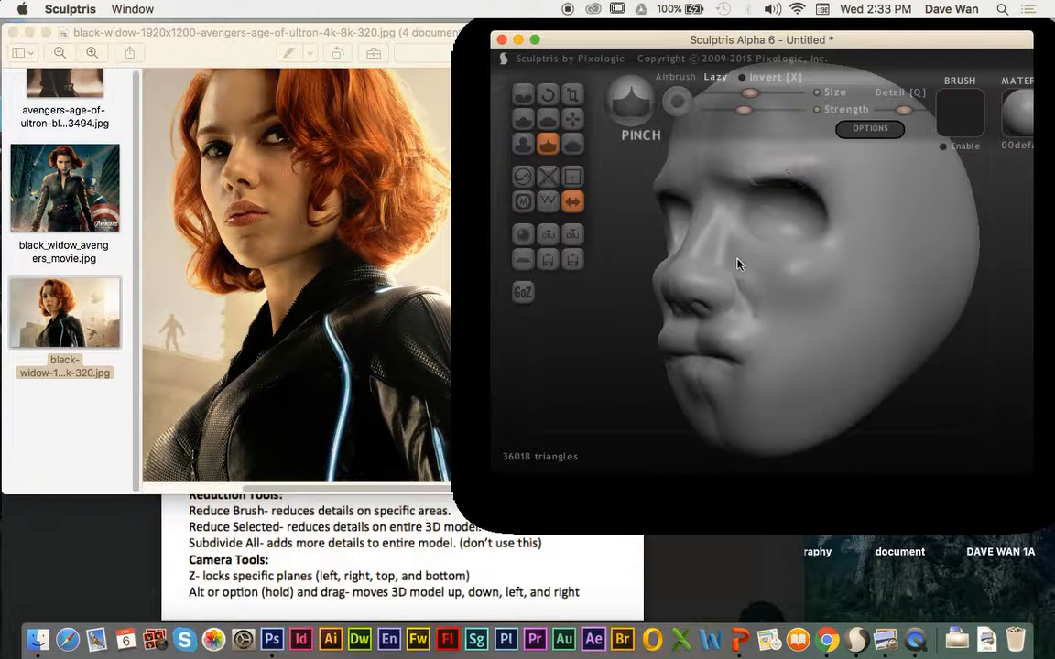
{"action": "key", "text": "super+z"}
{"action": "key", "text": "super+z"}
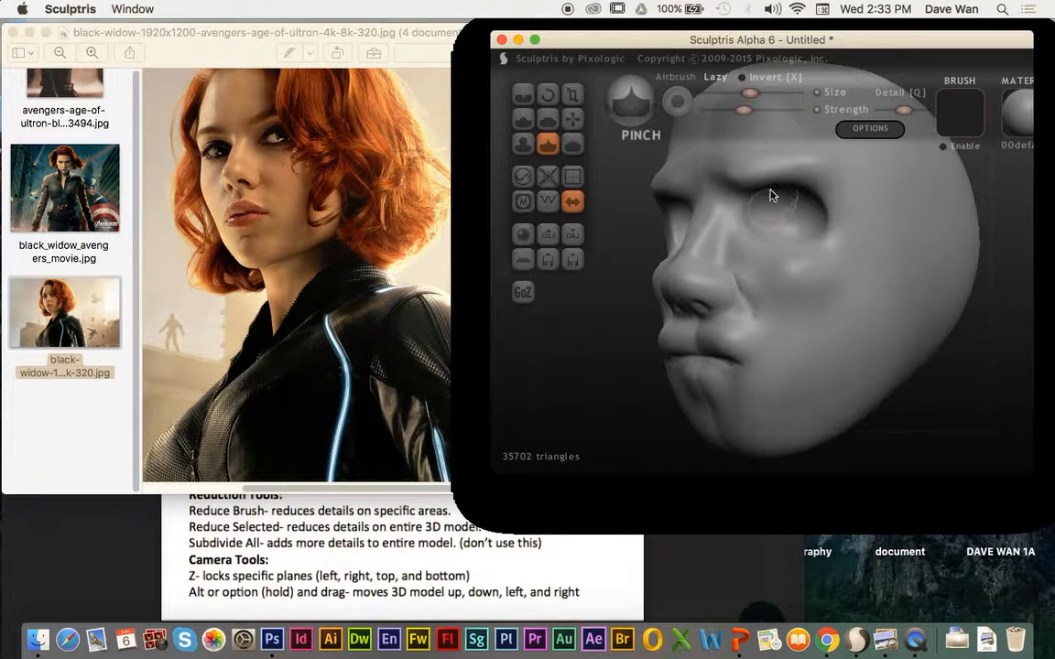
{"action": "mouse_move", "coordinate": [767, 201]}
{"action": "left_mouse_down"}
{"action": "mouse_move", "coordinate": [779, 177]}
{"action": "mouse_move", "coordinate": [749, 190]}
{"action": "mouse_move", "coordinate": [788, 180]}
{"action": "mouse_move", "coordinate": [737, 193]}
{"action": "mouse_move", "coordinate": [784, 186]}
{"action": "left_mouse_up"}
{"action": "key", "text": "super+z"}
{"action": "key", "text": "super+z"}
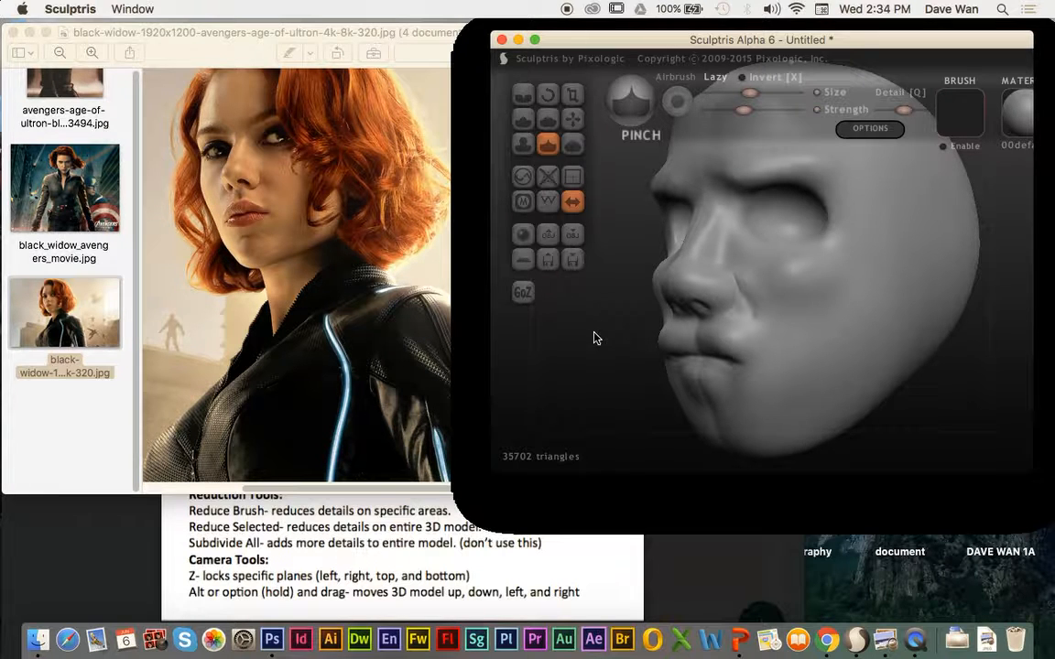
Face the head forward and add a sphere object with symmetry, placing the mirrored pair over both sides of the face
{"action": "mouse_move", "coordinate": [593, 338]}
{"action": "left_mouse_down"}
{"action": "mouse_move", "coordinate": [602, 322]}
{"action": "mouse_move", "coordinate": [611, 343]}
{"action": "mouse_move", "coordinate": [375, 198]}
{"action": "left_mouse_up"}
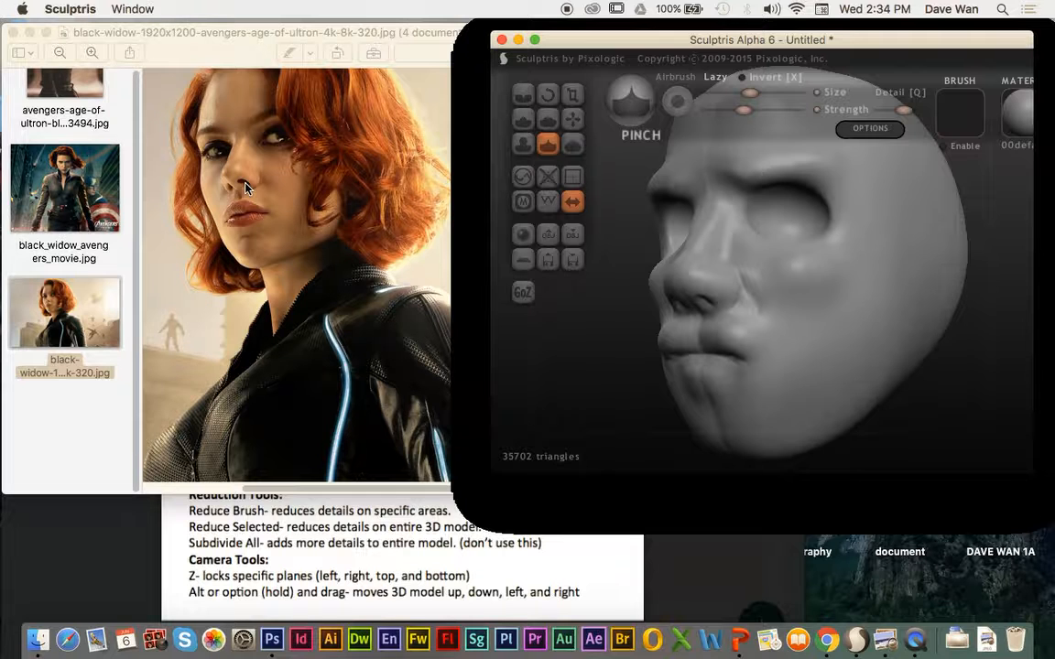
{"action": "mouse_move", "coordinate": [591, 369]}
{"action": "left_mouse_down"}
{"action": "mouse_move", "coordinate": [599, 338]}
{"action": "mouse_move", "coordinate": [606, 352]}
{"action": "left_mouse_up"}
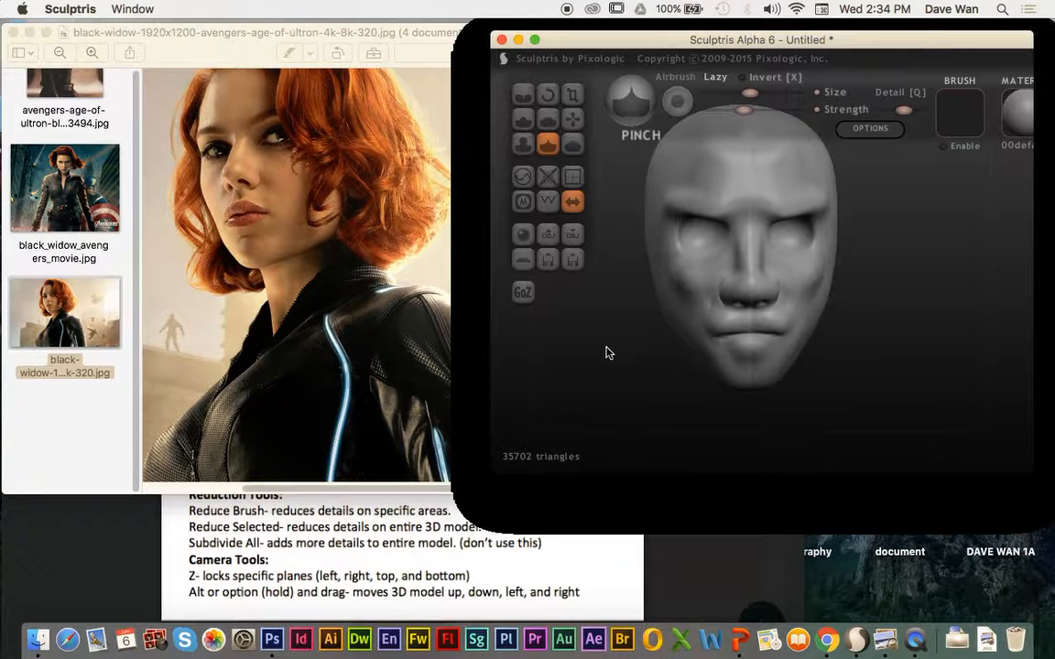
{"action": "left_click", "coordinate": [529, 236]}
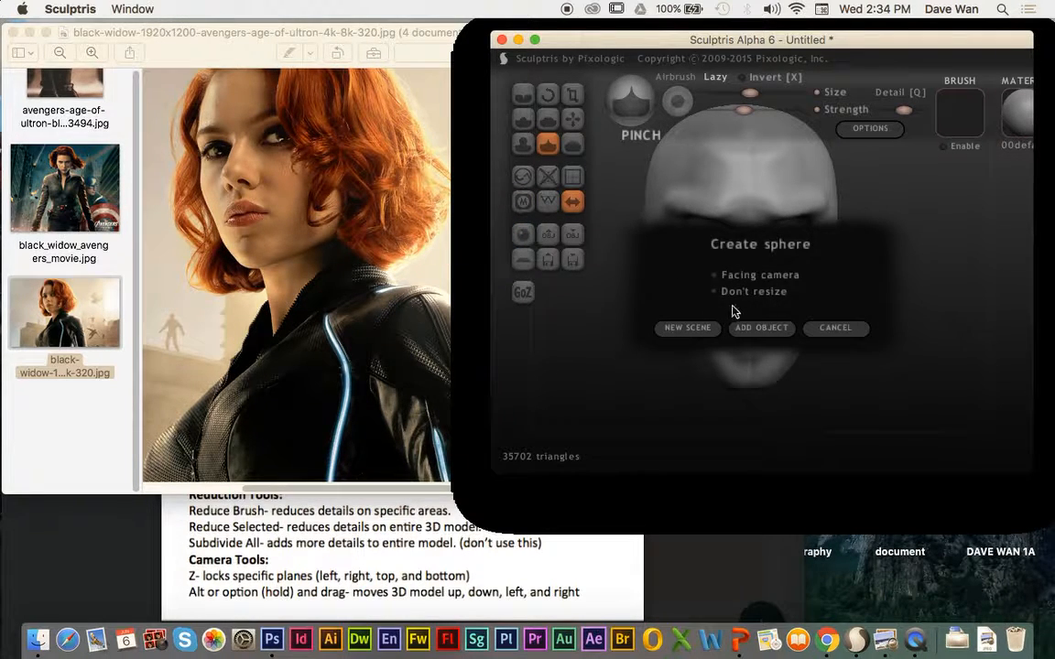
{"action": "left_click", "coordinate": [748, 330]}
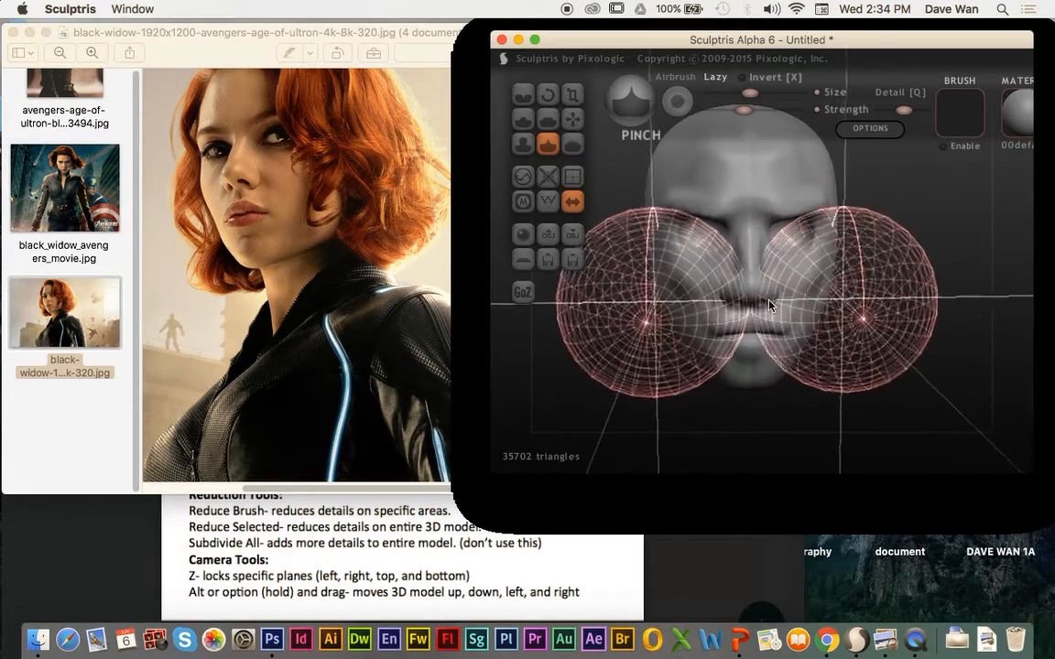
{"action": "left_click", "coordinate": [724, 305]}
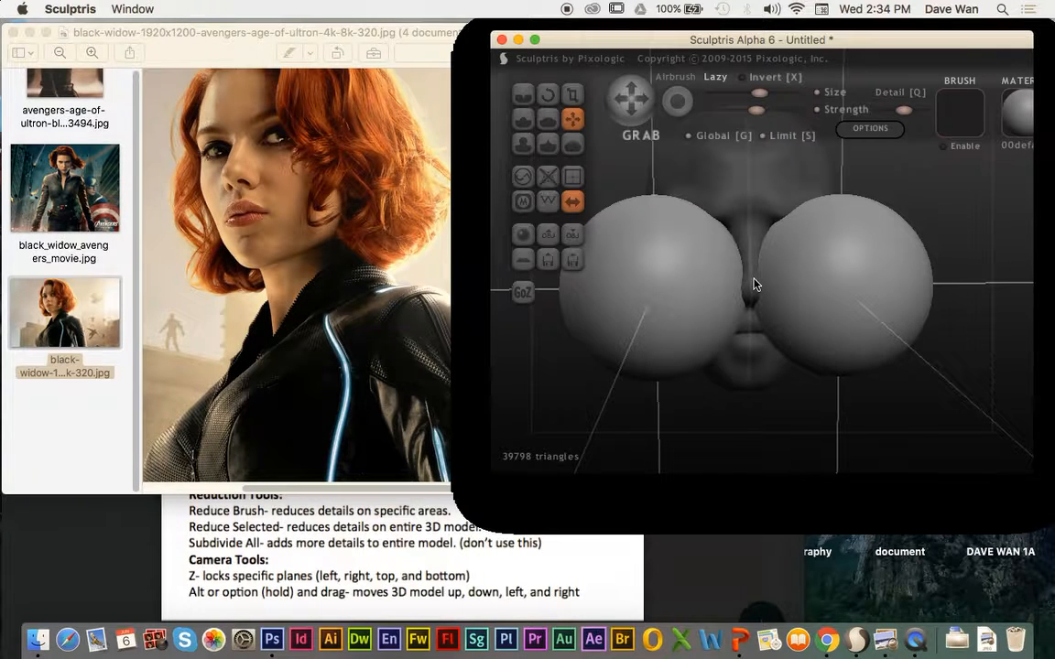
Select the mirrored spheres instead of the head and scale them down to roughly eyeball size
{"action": "left_click", "coordinate": [751, 206]}
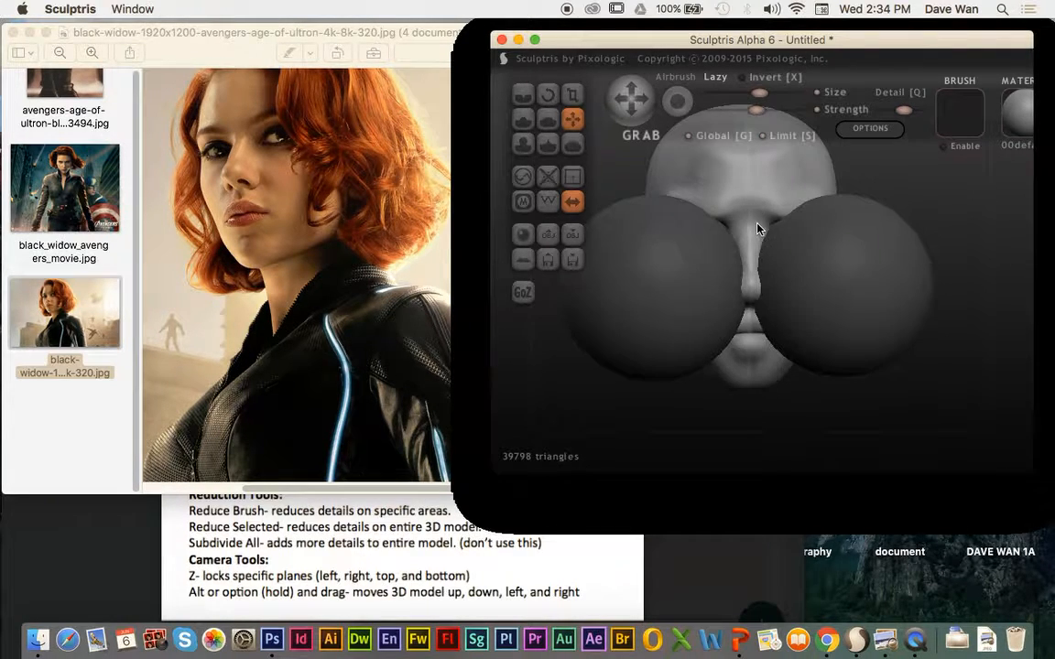
{"action": "left_click", "coordinate": [684, 274]}
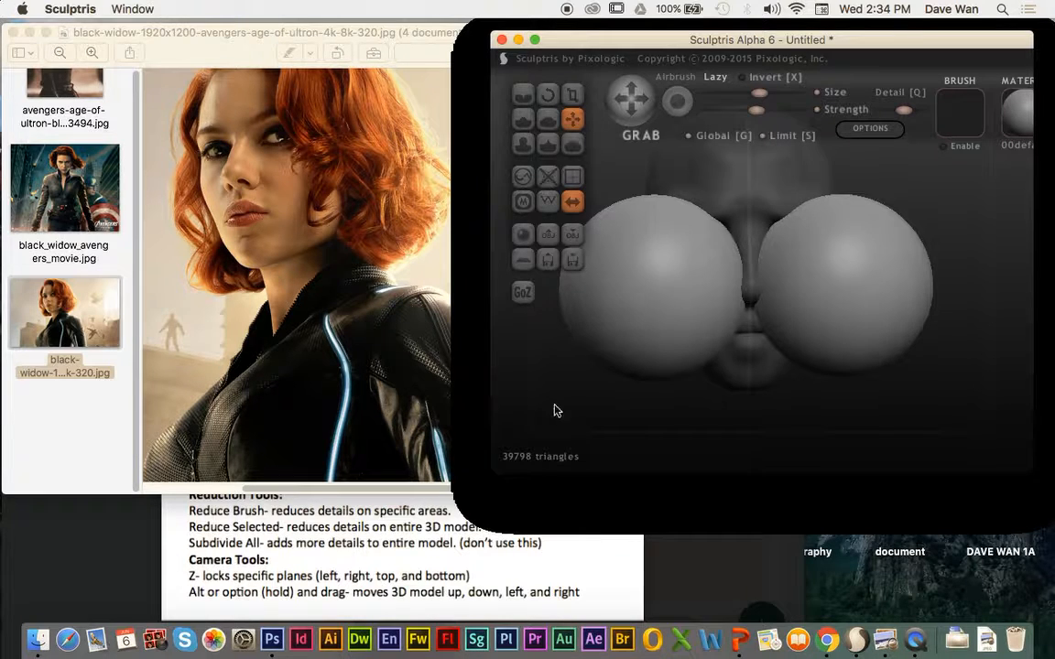
{"action": "left_click", "coordinate": [573, 95]}
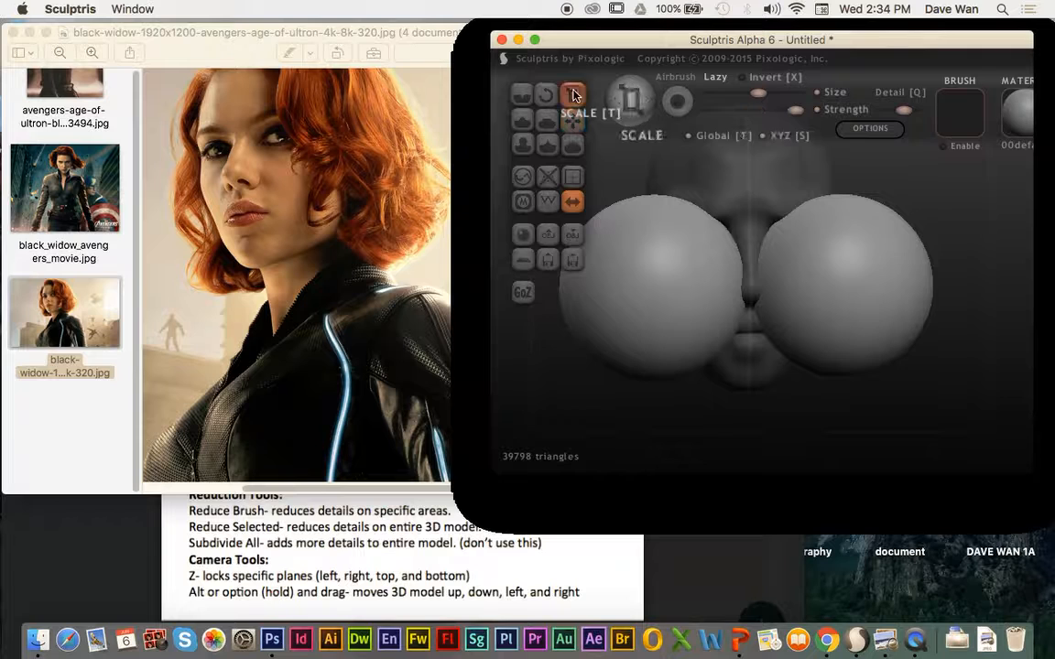
{"action": "left_click_drag", "start_coordinate": [659, 325], "coordinate": [824, 282]}
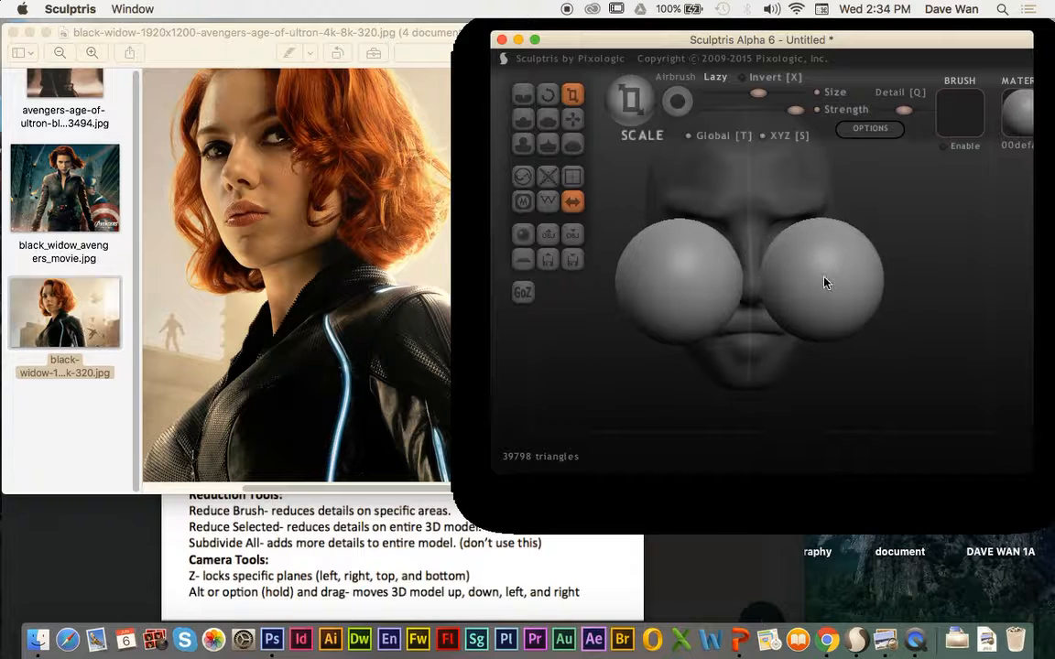
{"action": "left_click_drag", "start_coordinate": [713, 282], "coordinate": [669, 289]}
{"action": "left_click_drag", "start_coordinate": [690, 279], "coordinate": [651, 286]}
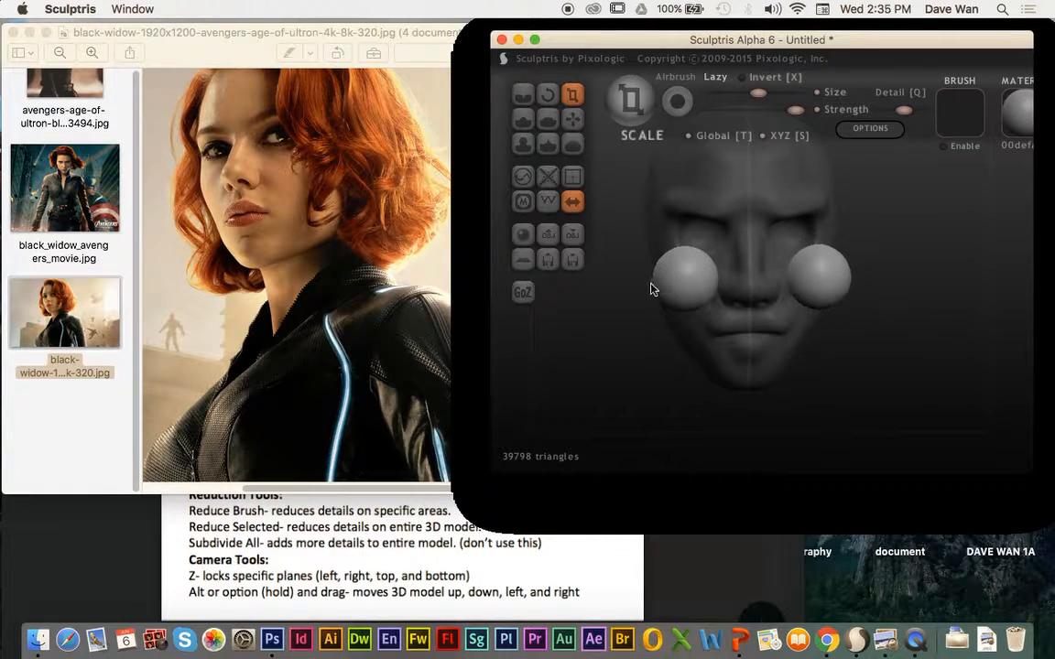
Grab the spheres and seat them in the eye sockets, adjusting height, spacing and depth from the front and side
{"action": "left_click_drag", "start_coordinate": [627, 334], "coordinate": [691, 308]}
{"action": "left_click_drag", "start_coordinate": [577, 353], "coordinate": [579, 354]}
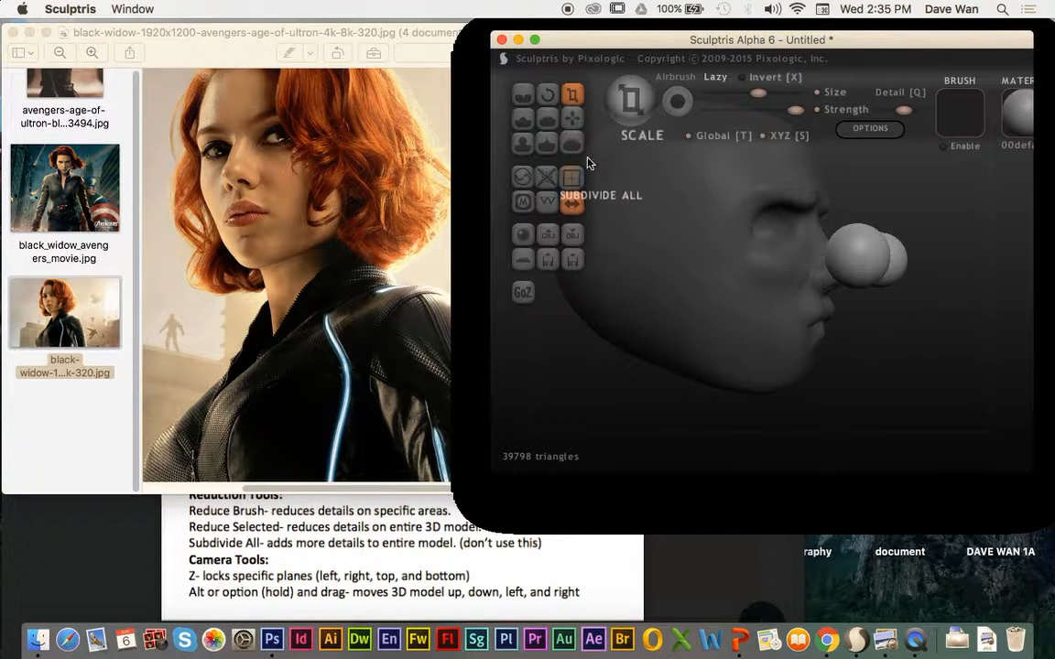
{"action": "left_click", "coordinate": [572, 119]}
{"action": "left_click_drag", "start_coordinate": [842, 259], "coordinate": [758, 227]}
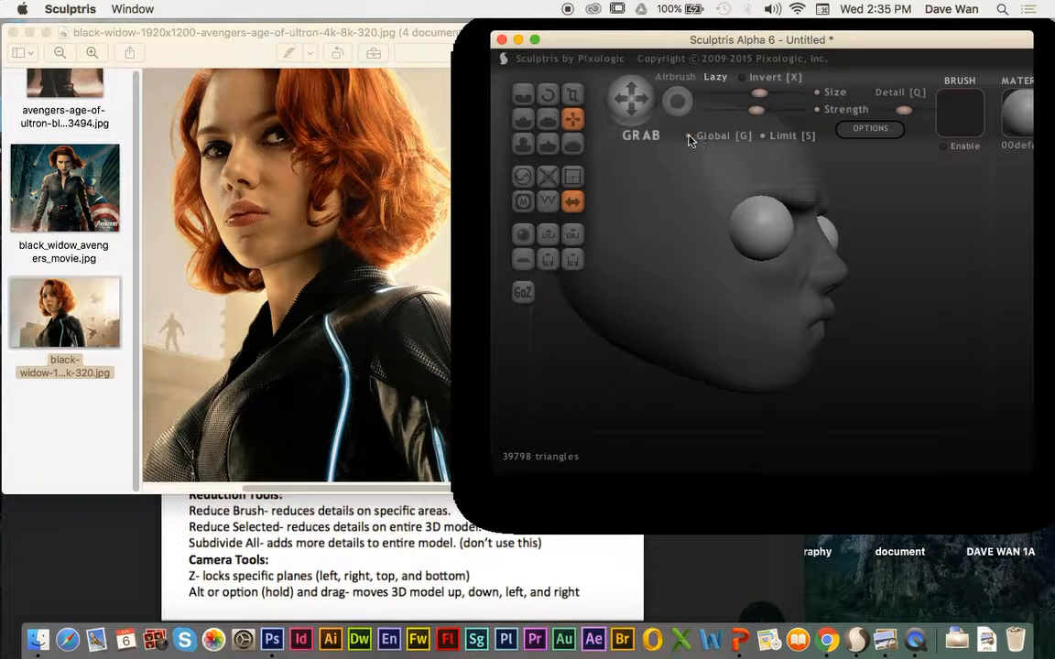
{"action": "left_click_drag", "start_coordinate": [881, 252], "coordinate": [810, 260]}
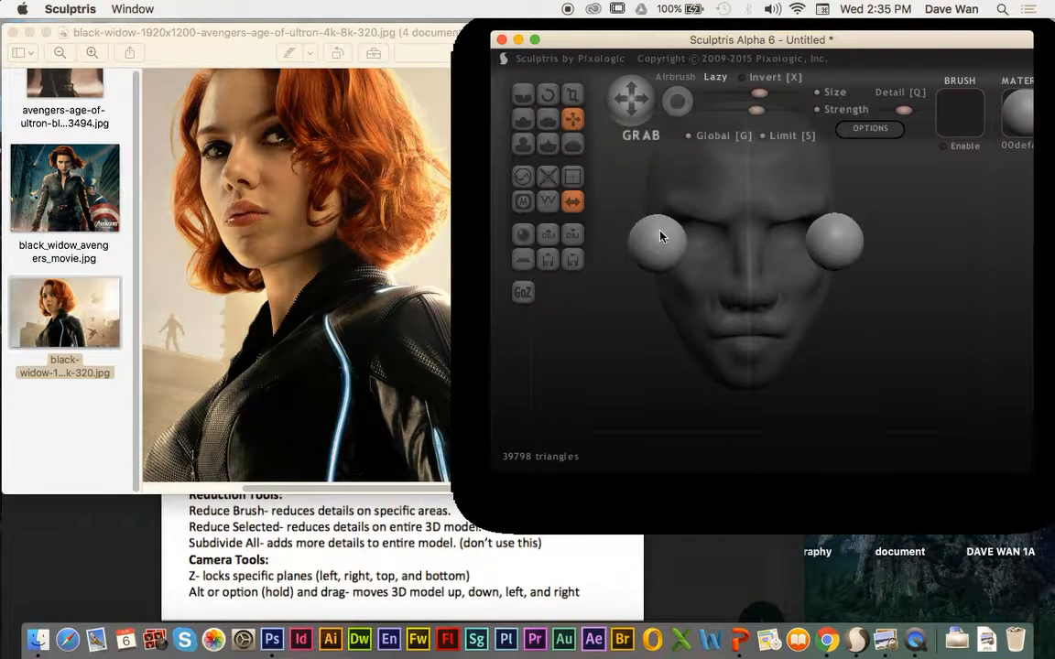
{"action": "left_click_drag", "start_coordinate": [659, 230], "coordinate": [705, 228]}
{"action": "left_click_drag", "start_coordinate": [597, 321], "coordinate": [675, 317]}
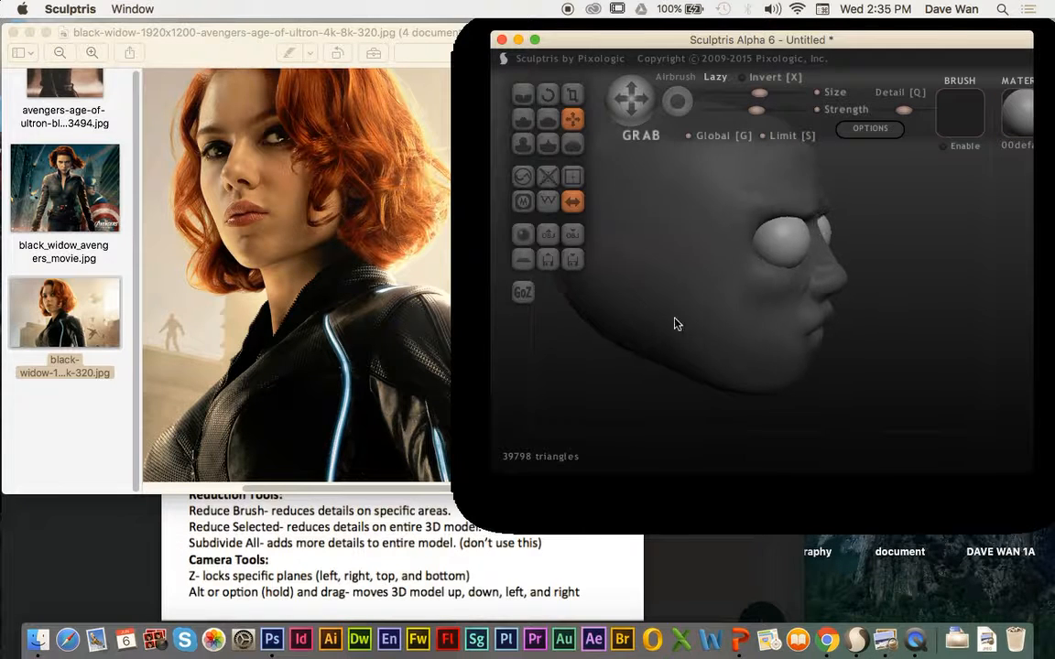
{"action": "left_click_drag", "start_coordinate": [778, 242], "coordinate": [768, 242]}
{"action": "left_click_drag", "start_coordinate": [893, 254], "coordinate": [815, 259]}
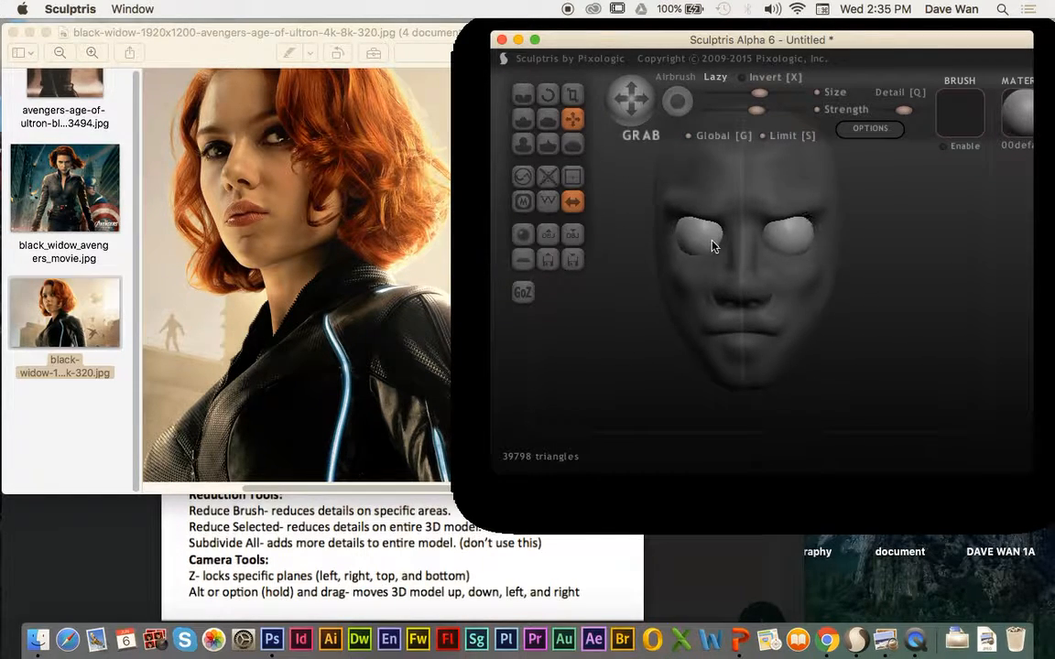
Alternate the active object between the eyeballs and the head, ending with the head selected
{"action": "left_click", "coordinate": [804, 297]}
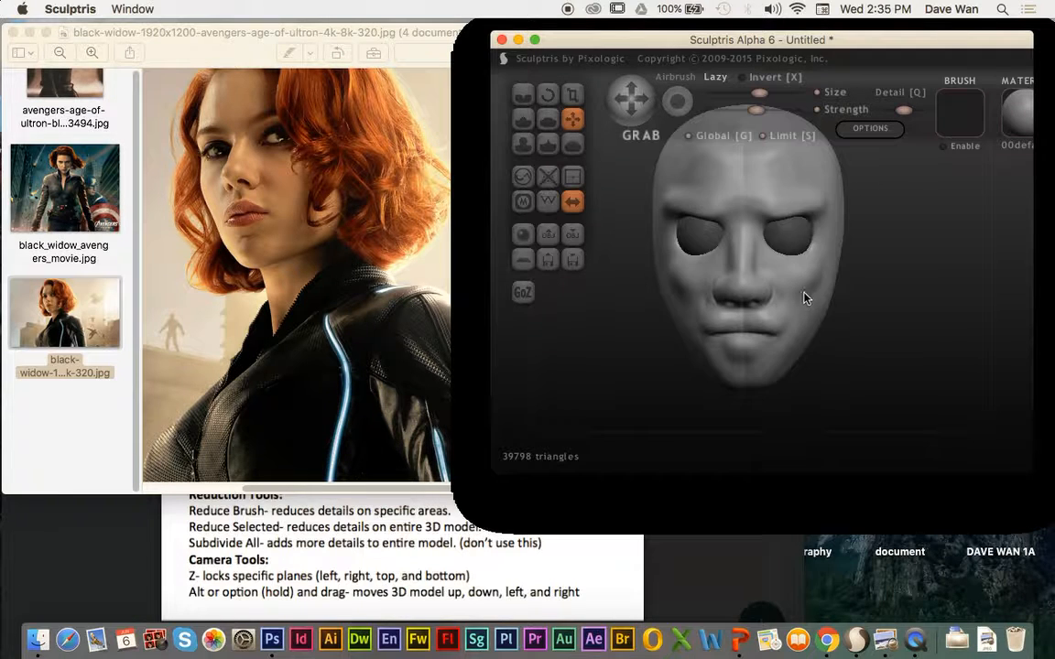
{"action": "left_click", "coordinate": [791, 250]}
{"action": "left_click", "coordinate": [791, 281]}
{"action": "left_click", "coordinate": [793, 247]}
{"action": "left_click", "coordinate": [785, 274]}
{"action": "left_click", "coordinate": [791, 249]}
{"action": "left_click", "coordinate": [788, 273]}
{"action": "left_click", "coordinate": [791, 252]}
{"action": "left_click", "coordinate": [781, 286]}
Show the frontal reference black_widow_avengers_movie.jpg and frame the sculpted face's upper half at a larger scale for comparison
{"action": "left_click", "coordinate": [37, 227]}
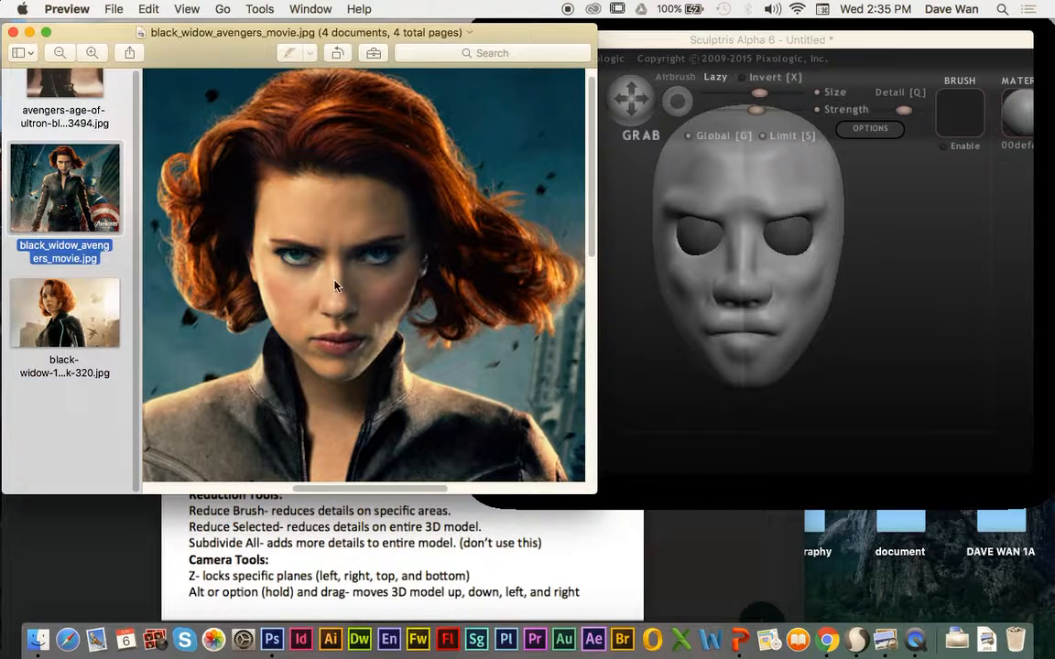
{"action": "left_click", "coordinate": [652, 337]}
{"action": "left_click_drag", "start_coordinate": [657, 346], "coordinate": [631, 322]}
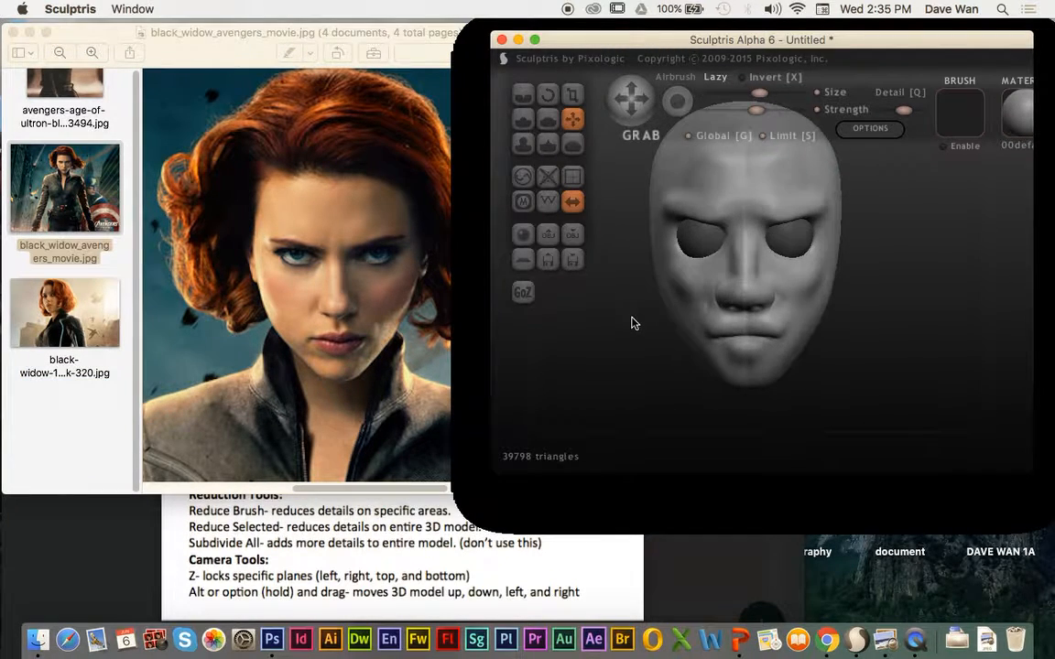
{"action": "scroll", "coordinate": [632, 322], "scroll_direction": "up", "scroll_amount": 5}
{"action": "scroll", "coordinate": [632, 317], "scroll_direction": "down", "scroll_amount": 3}
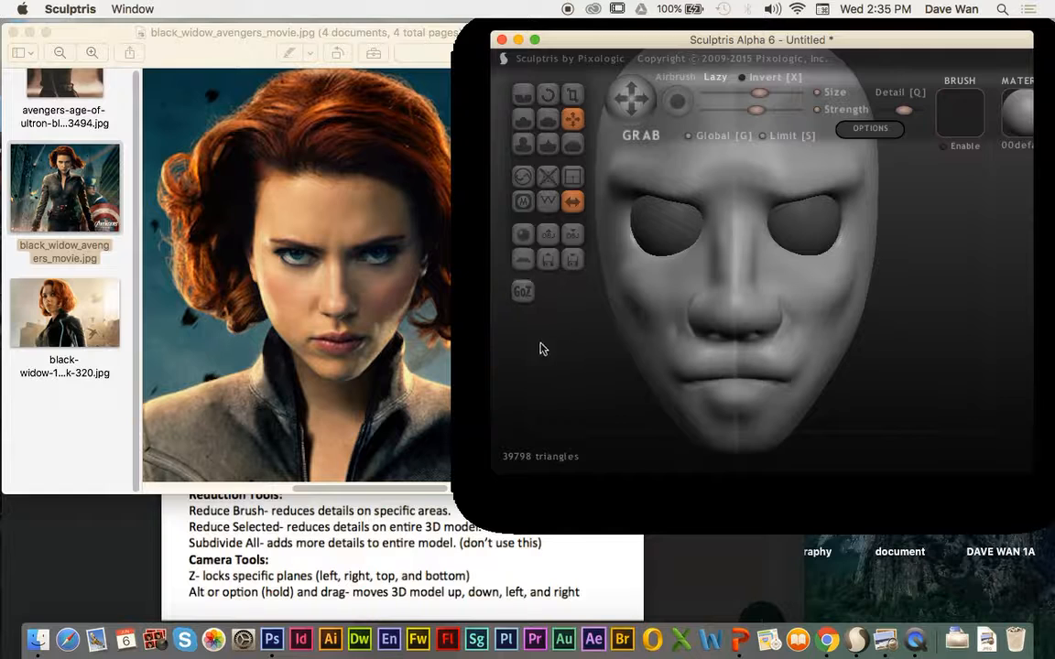
{"action": "left_click_drag", "start_coordinate": [540, 343], "coordinate": [564, 382], "text": "alt"}
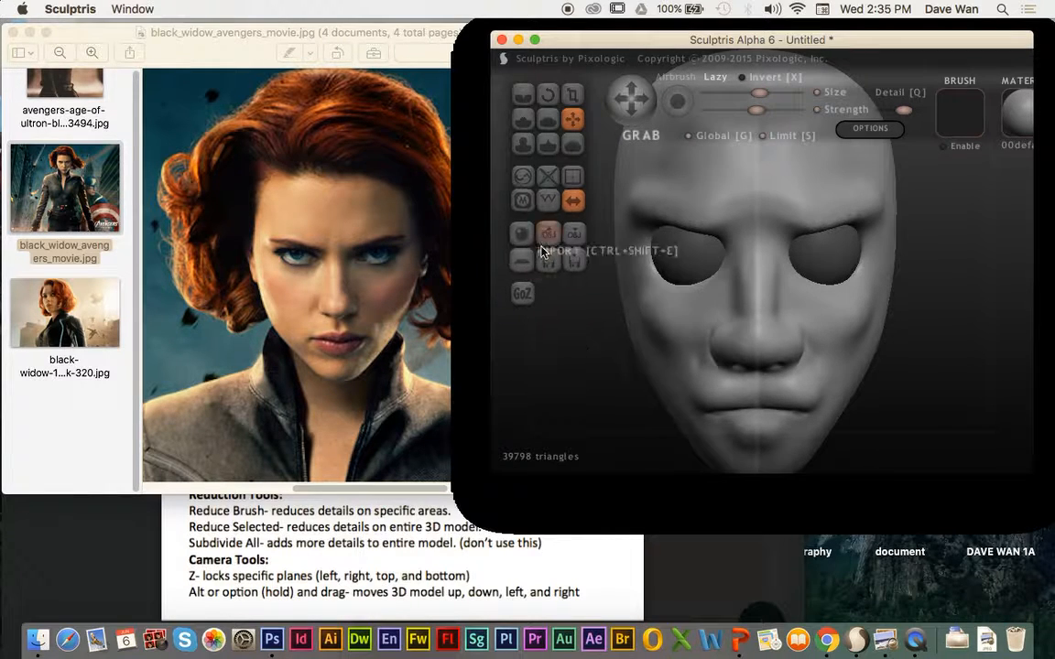
Build up volume on the forehead above the brows with the Draw brush and even it out with Flatten
{"action": "left_click", "coordinate": [522, 119]}
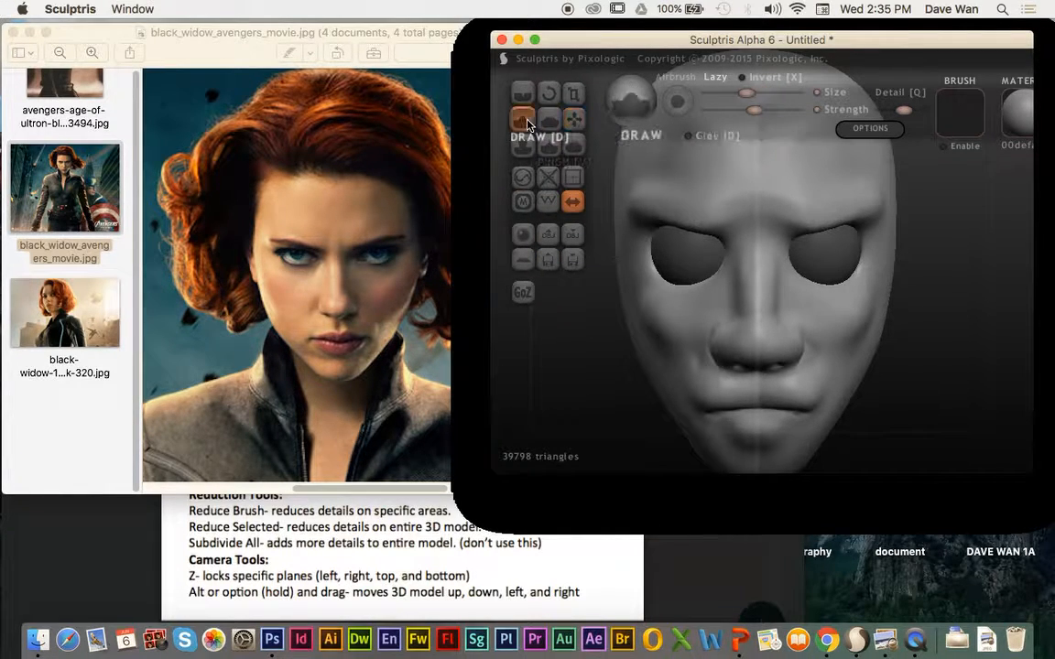
{"action": "mouse_move", "coordinate": [645, 182]}
{"action": "left_mouse_down"}
{"action": "mouse_move", "coordinate": [726, 200]}
{"action": "mouse_move", "coordinate": [682, 199]}
{"action": "left_mouse_up"}
{"action": "mouse_move", "coordinate": [741, 175]}
{"action": "left_mouse_down"}
{"action": "mouse_move", "coordinate": [667, 165]}
{"action": "mouse_move", "coordinate": [714, 139]}
{"action": "mouse_move", "coordinate": [668, 144]}
{"action": "mouse_move", "coordinate": [643, 171]}
{"action": "mouse_move", "coordinate": [697, 172]}
{"action": "mouse_move", "coordinate": [635, 156]}
{"action": "left_mouse_up"}
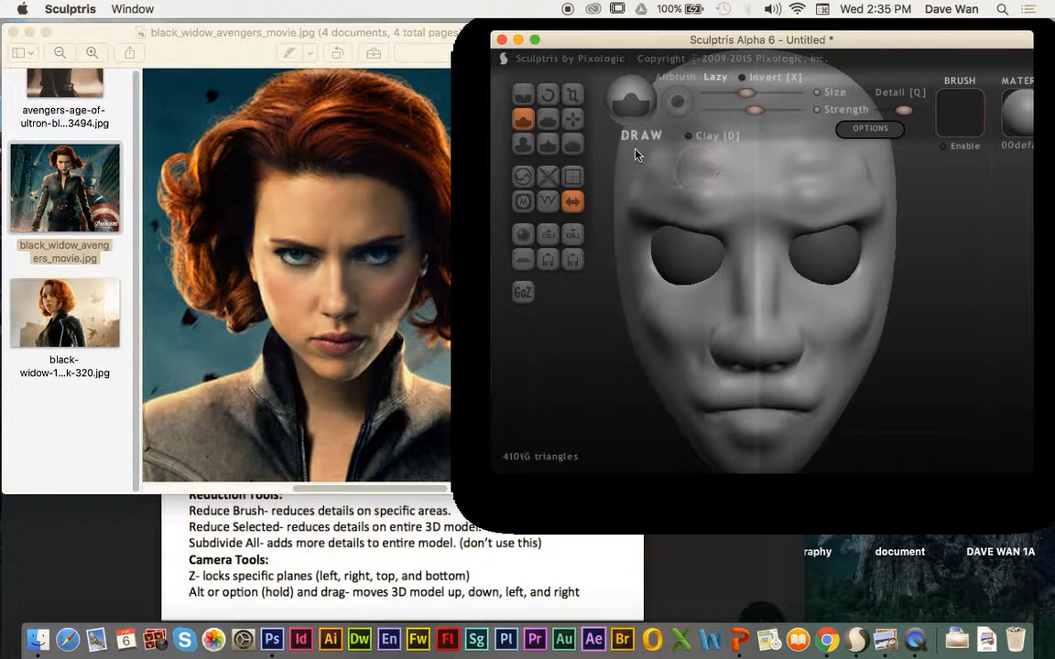
{"action": "left_click", "coordinate": [547, 144]}
{"action": "left_click", "coordinate": [546, 118]}
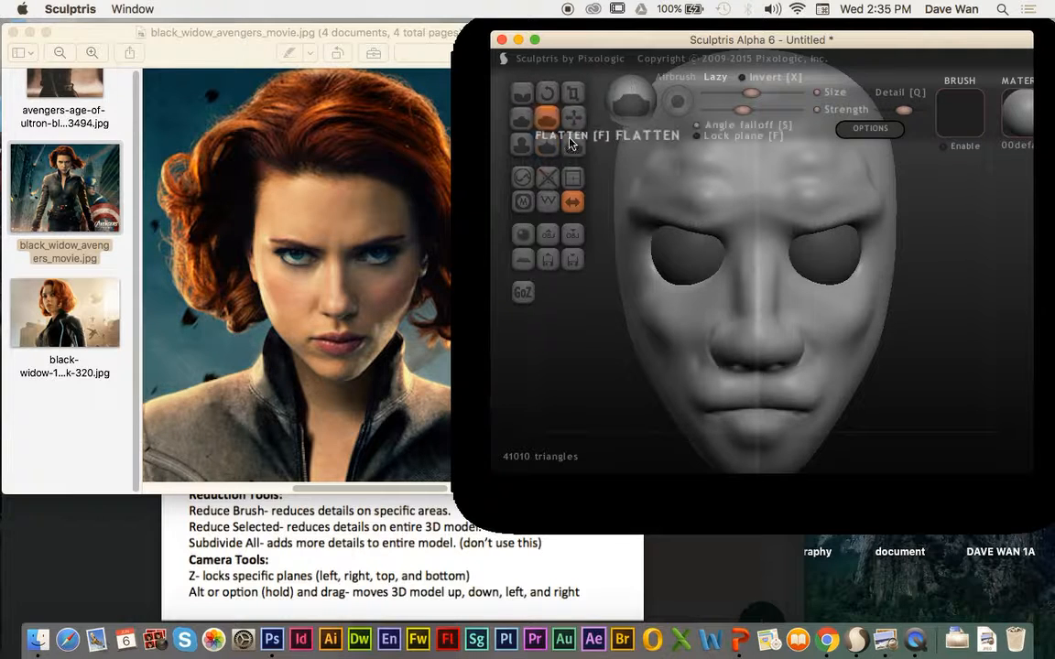
{"action": "mouse_move", "coordinate": [660, 177]}
{"action": "left_mouse_down"}
{"action": "mouse_move", "coordinate": [722, 187]}
{"action": "mouse_move", "coordinate": [699, 189]}
{"action": "mouse_move", "coordinate": [683, 186]}
{"action": "mouse_move", "coordinate": [859, 179]}
{"action": "mouse_move", "coordinate": [670, 202]}
{"action": "left_mouse_up"}
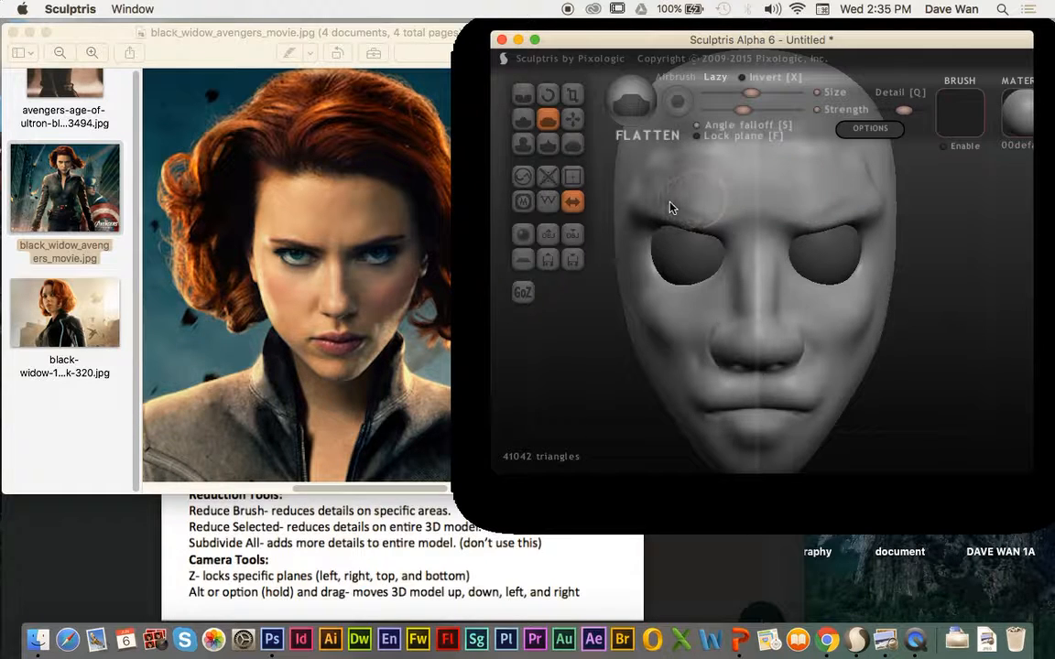
Reshape the brow line above the eyes with the Grab brush and check it from a three-quarter view
{"action": "left_click", "coordinate": [573, 119]}
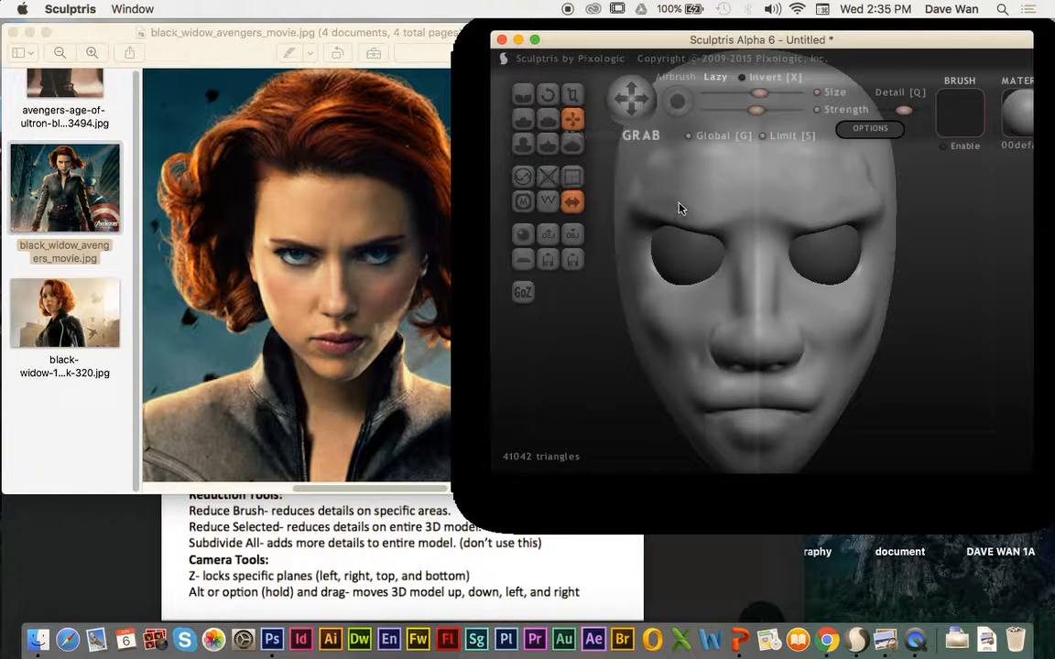
{"action": "key", "text": "space"}
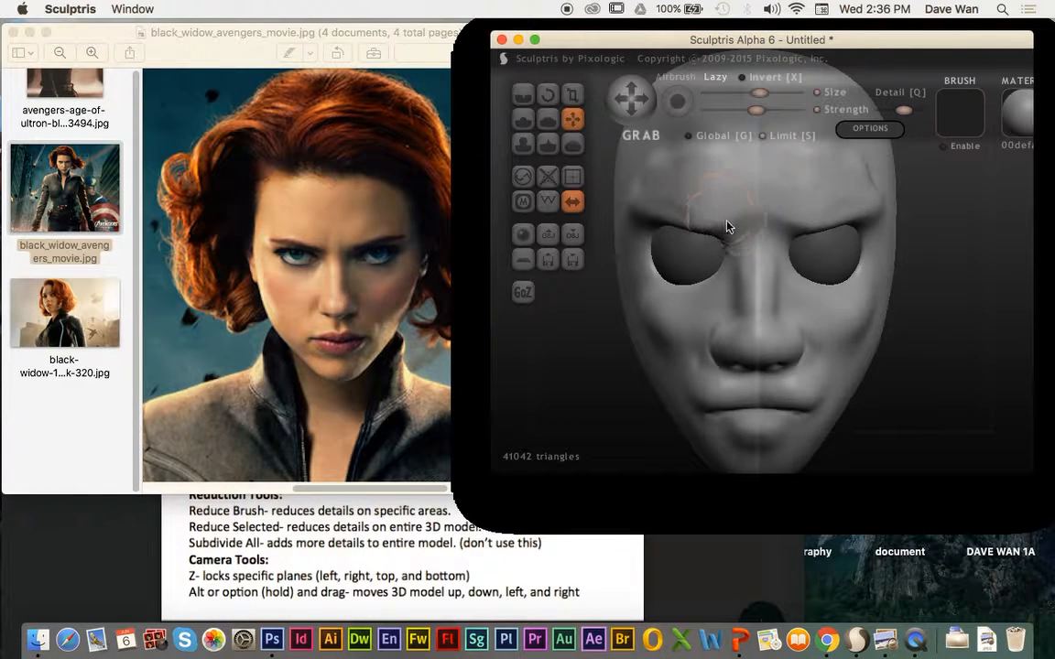
{"action": "mouse_move", "coordinate": [727, 226]}
{"action": "left_mouse_down"}
{"action": "mouse_move", "coordinate": [729, 238]}
{"action": "mouse_move", "coordinate": [725, 222]}
{"action": "left_mouse_up"}
{"action": "mouse_move", "coordinate": [826, 214]}
{"action": "left_mouse_down"}
{"action": "mouse_move", "coordinate": [829, 225]}
{"action": "mouse_move", "coordinate": [833, 217]}
{"action": "mouse_move", "coordinate": [756, 230]}
{"action": "left_mouse_up"}
{"action": "mouse_move", "coordinate": [523, 318]}
{"action": "left_mouse_down"}
{"action": "mouse_move", "coordinate": [556, 367]}
{"action": "mouse_move", "coordinate": [544, 365]}
{"action": "mouse_move", "coordinate": [578, 358]}
{"action": "mouse_move", "coordinate": [546, 345]}
{"action": "mouse_move", "coordinate": [553, 329]}
{"action": "left_mouse_up"}
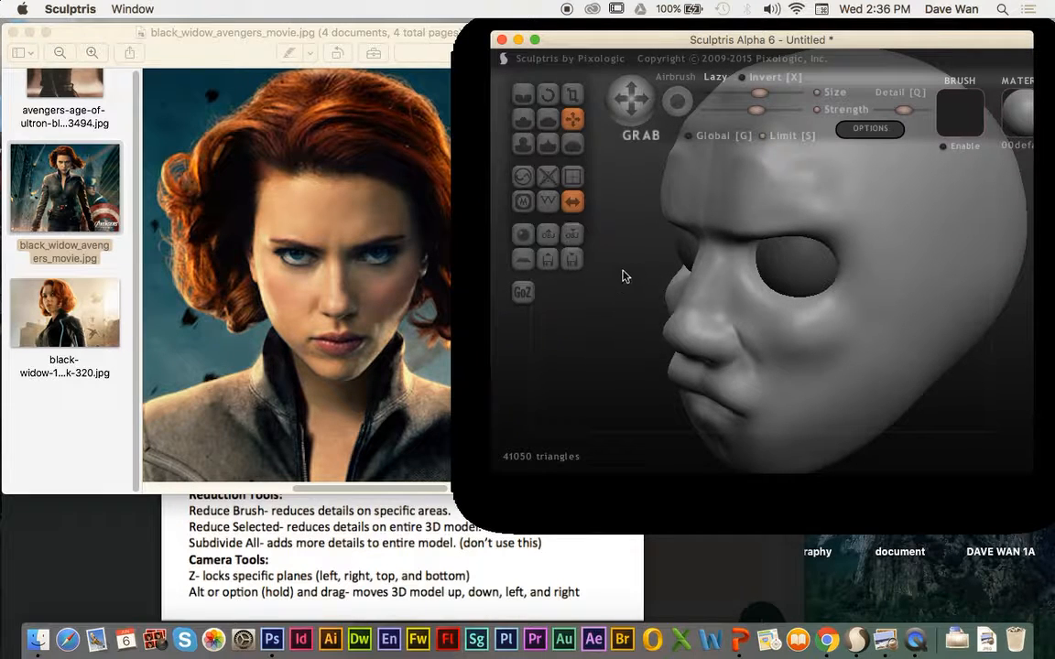
Carve wrinkle lines across the forehead with the Crease brush
{"action": "left_click", "coordinate": [545, 145]}
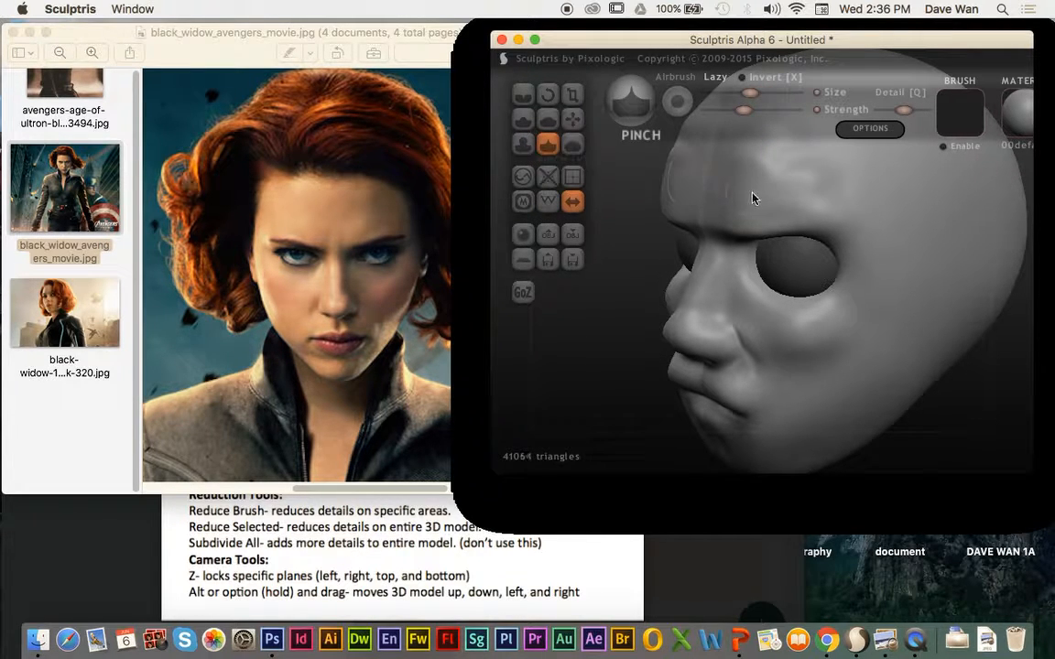
{"action": "left_click", "coordinate": [526, 96]}
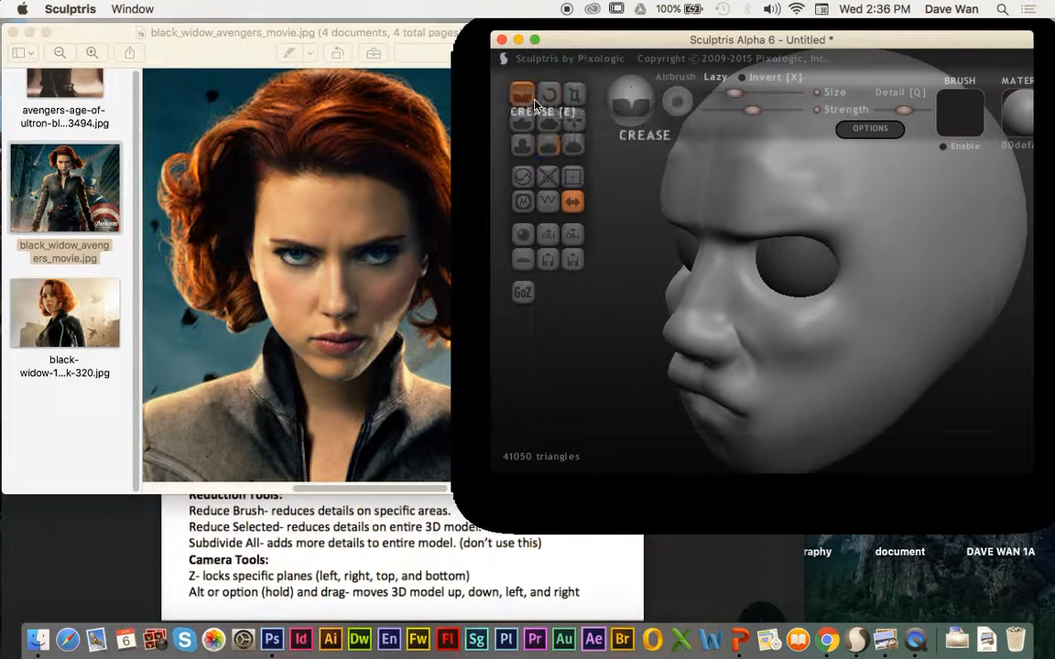
{"action": "mouse_move", "coordinate": [720, 179]}
{"action": "left_mouse_down"}
{"action": "mouse_move", "coordinate": [754, 187]}
{"action": "mouse_move", "coordinate": [780, 217]}
{"action": "mouse_move", "coordinate": [769, 177]}
{"action": "mouse_move", "coordinate": [821, 210]}
{"action": "mouse_move", "coordinate": [830, 188]}
{"action": "mouse_move", "coordinate": [690, 182]}
{"action": "mouse_move", "coordinate": [666, 195]}
{"action": "mouse_move", "coordinate": [680, 217]}
{"action": "mouse_move", "coordinate": [772, 229]}
{"action": "mouse_move", "coordinate": [812, 190]}
{"action": "mouse_move", "coordinate": [709, 165]}
{"action": "mouse_move", "coordinate": [803, 183]}
{"action": "mouse_move", "coordinate": [829, 215]}
{"action": "mouse_move", "coordinate": [722, 200]}
{"action": "mouse_move", "coordinate": [814, 177]}
{"action": "mouse_move", "coordinate": [802, 192]}
{"action": "left_mouse_up"}
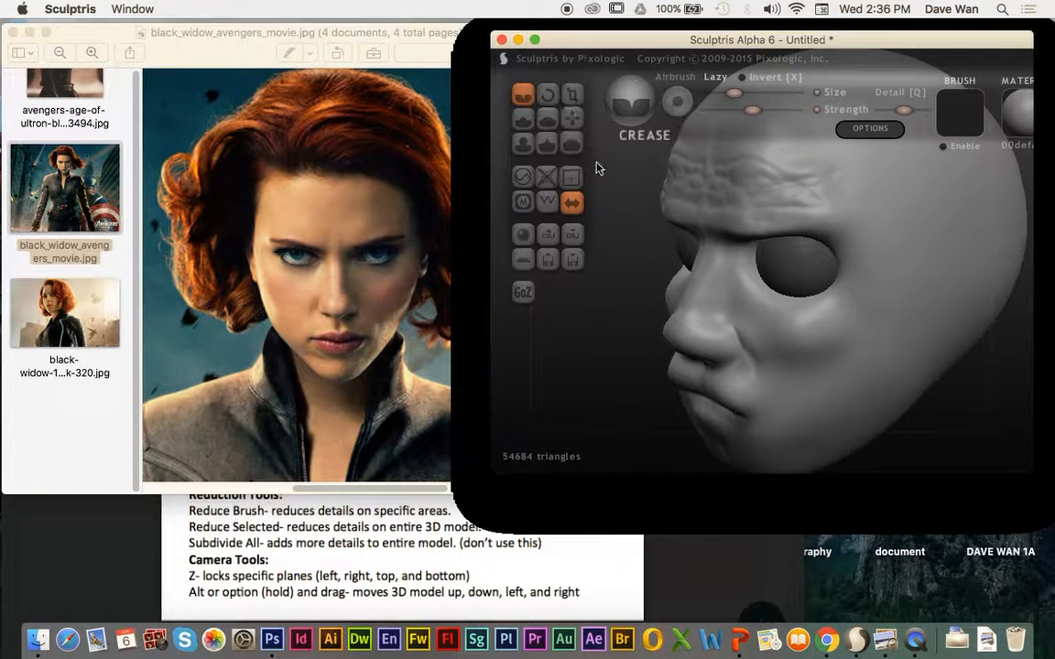
Smooth away the forehead wrinkles with a smaller Smooth brush
{"action": "left_click", "coordinate": [572, 144]}
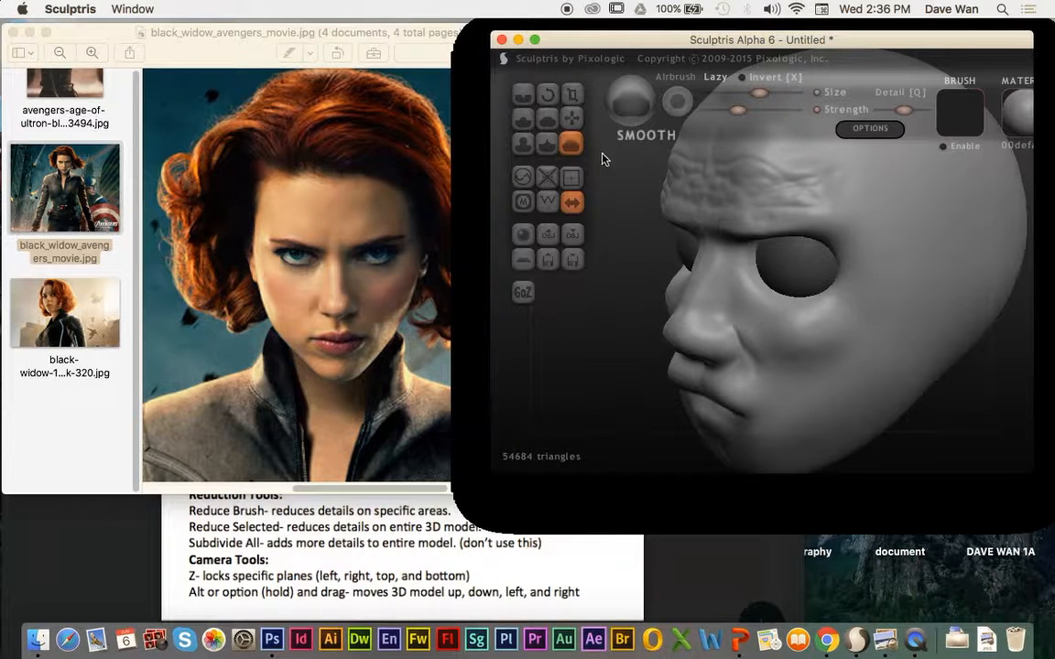
{"action": "key", "text": "space"}
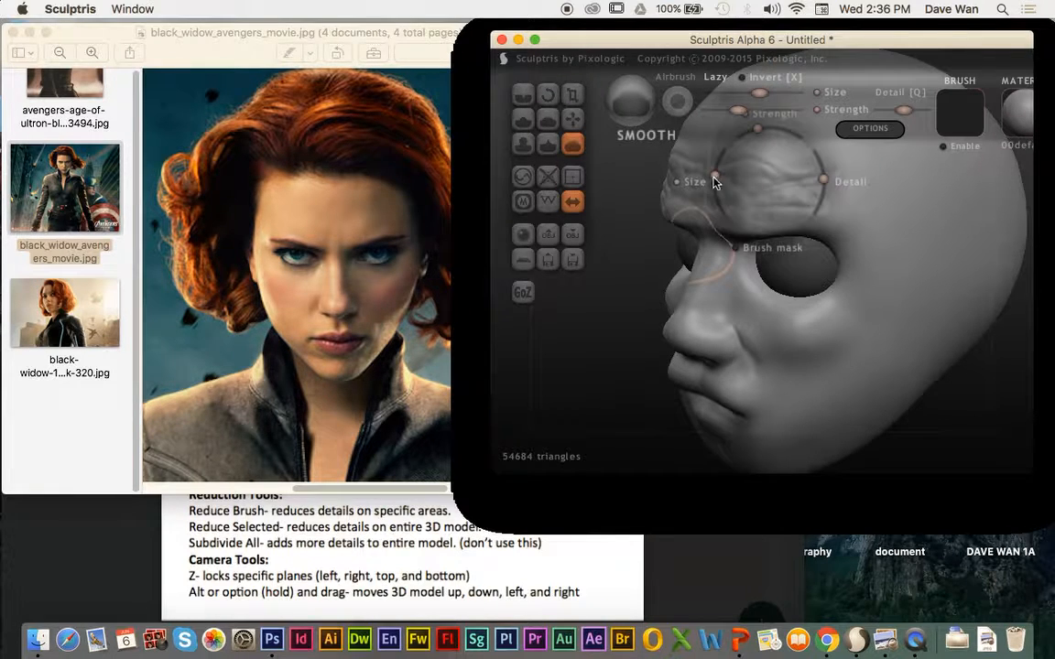
{"action": "left_click_drag", "start_coordinate": [715, 181], "coordinate": [710, 197]}
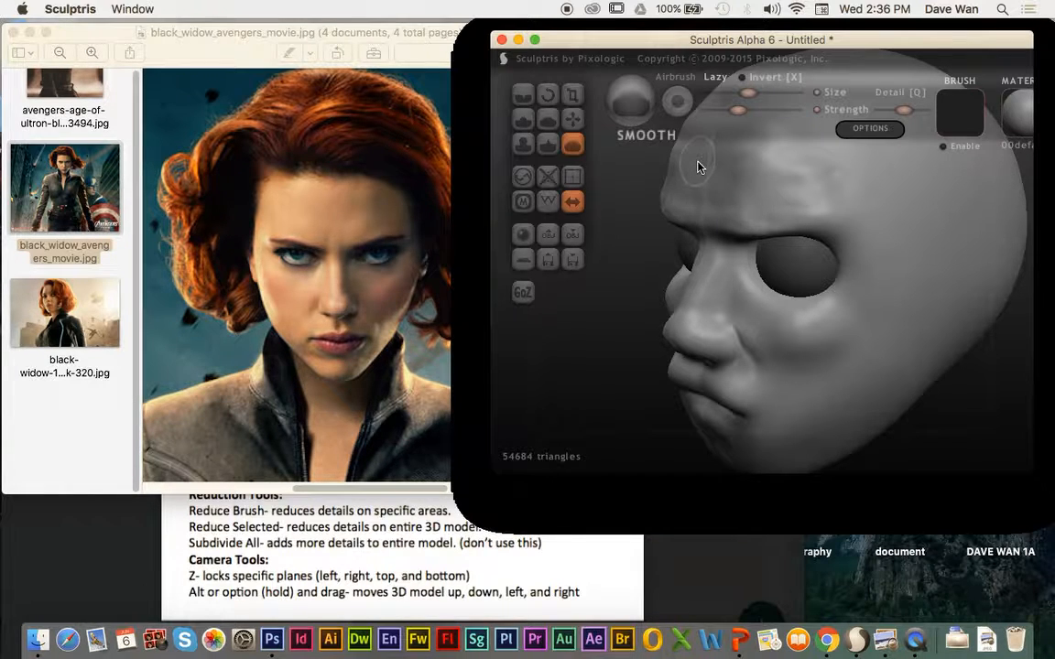
Thin the dense forehead mesh with the Reduce Brush in wireframe display, comparing the surface with the wireframe hidden and shown
{"action": "left_click", "coordinate": [524, 179]}
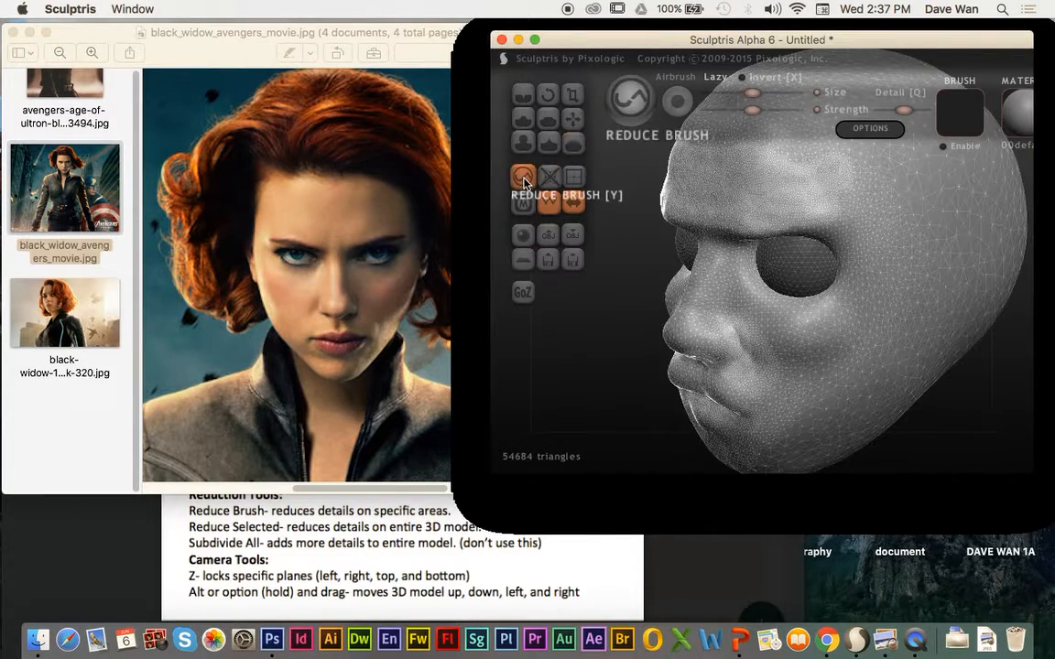
{"action": "mouse_move", "coordinate": [603, 284]}
{"action": "left_mouse_down"}
{"action": "mouse_move", "coordinate": [626, 280]}
{"action": "mouse_move", "coordinate": [711, 208]}
{"action": "left_mouse_up"}
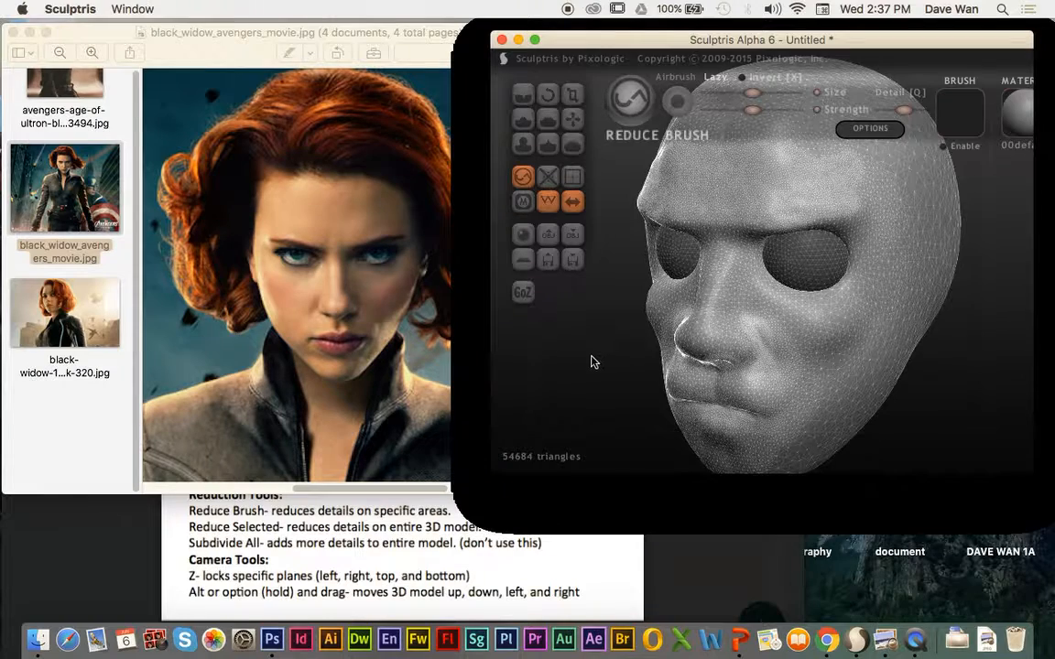
{"action": "mouse_move", "coordinate": [592, 362]}
{"action": "left_mouse_down"}
{"action": "mouse_move", "coordinate": [574, 358]}
{"action": "mouse_move", "coordinate": [577, 346]}
{"action": "left_mouse_up"}
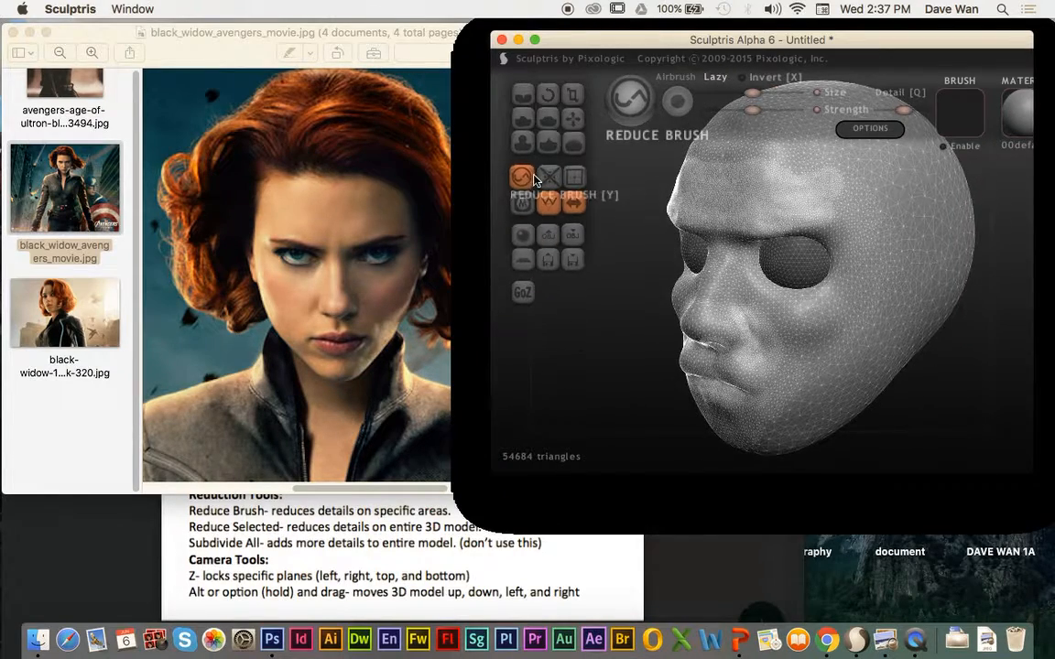
{"action": "mouse_move", "coordinate": [709, 194]}
{"action": "left_mouse_down"}
{"action": "mouse_move", "coordinate": [797, 179]}
{"action": "mouse_move", "coordinate": [696, 187]}
{"action": "mouse_move", "coordinate": [828, 180]}
{"action": "mouse_move", "coordinate": [729, 181]}
{"action": "mouse_move", "coordinate": [699, 200]}
{"action": "mouse_move", "coordinate": [753, 205]}
{"action": "mouse_move", "coordinate": [824, 183]}
{"action": "mouse_move", "coordinate": [725, 177]}
{"action": "mouse_move", "coordinate": [789, 183]}
{"action": "mouse_move", "coordinate": [734, 186]}
{"action": "mouse_move", "coordinate": [760, 186]}
{"action": "mouse_move", "coordinate": [723, 233]}
{"action": "mouse_move", "coordinate": [763, 160]}
{"action": "mouse_move", "coordinate": [908, 217]}
{"action": "mouse_move", "coordinate": [816, 193]}
{"action": "mouse_move", "coordinate": [825, 189]}
{"action": "mouse_move", "coordinate": [874, 317]}
{"action": "left_mouse_up"}
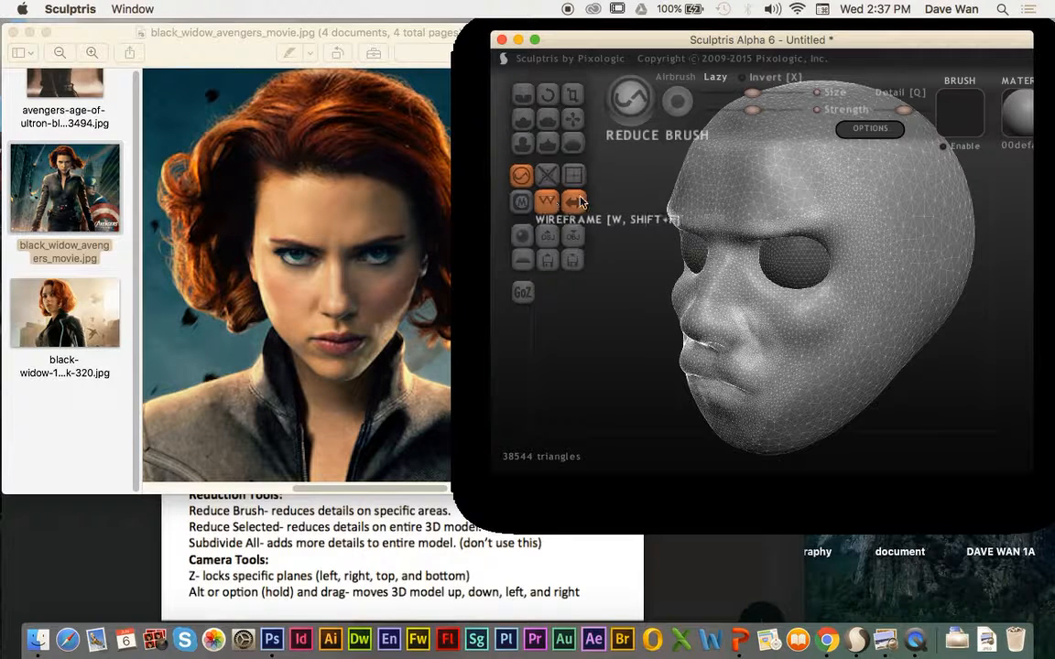
{"action": "left_click_drag", "start_coordinate": [777, 179], "coordinate": [677, 207]}
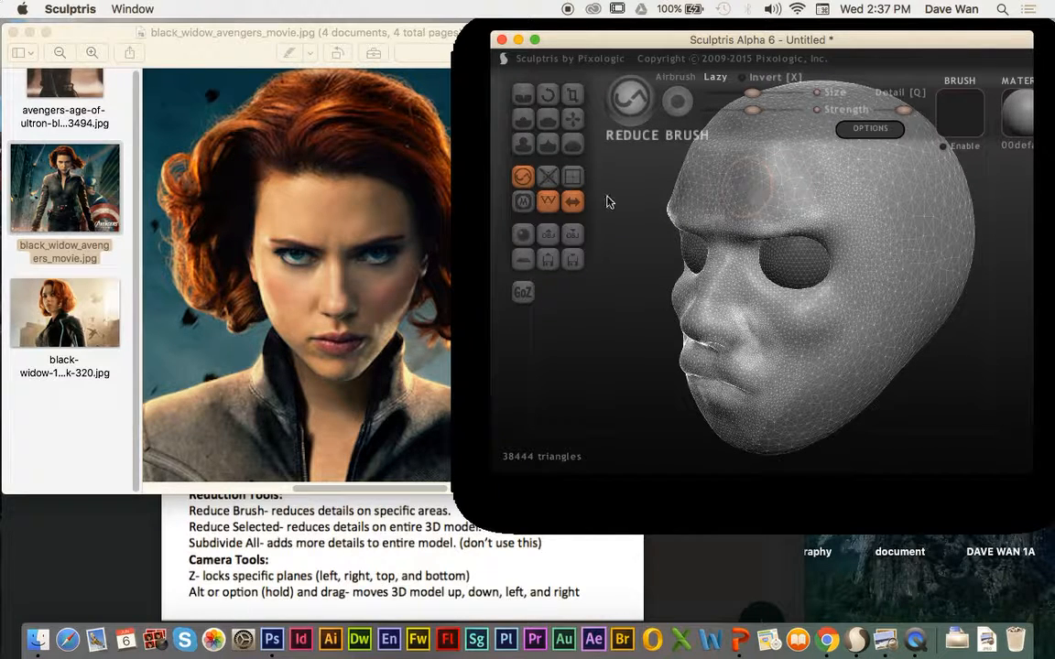
{"action": "left_click", "coordinate": [546, 201]}
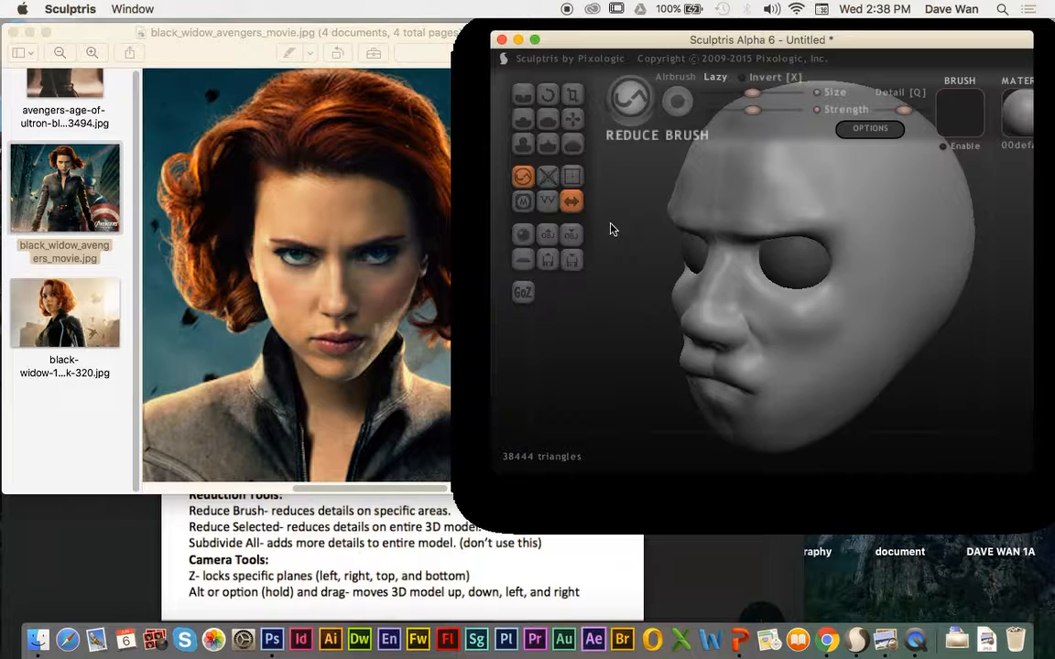
{"action": "left_click", "coordinate": [547, 201]}
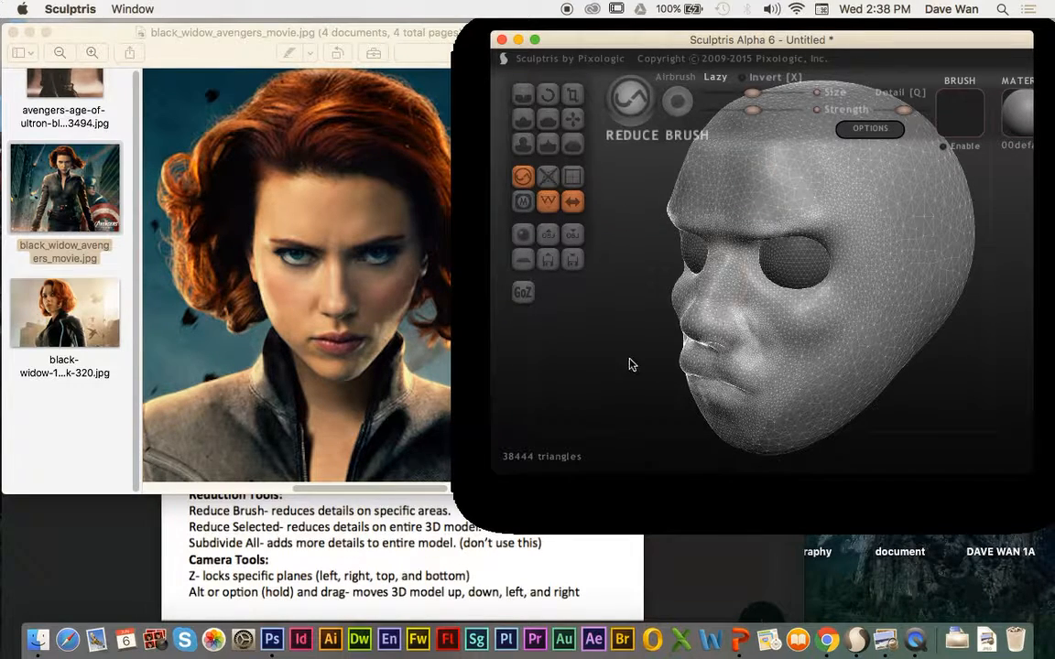
Thin the mesh around the mouth and lower face with the Reduce Brush, hide the wireframe, and switch to the Smooth brush
{"action": "left_click_drag", "start_coordinate": [629, 365], "coordinate": [645, 349]}
{"action": "mouse_move", "coordinate": [759, 357]}
{"action": "left_mouse_down"}
{"action": "mouse_move", "coordinate": [737, 353]}
{"action": "mouse_move", "coordinate": [751, 334]}
{"action": "mouse_move", "coordinate": [772, 384]}
{"action": "mouse_move", "coordinate": [732, 414]}
{"action": "mouse_move", "coordinate": [744, 445]}
{"action": "mouse_move", "coordinate": [745, 396]}
{"action": "mouse_move", "coordinate": [765, 367]}
{"action": "mouse_move", "coordinate": [749, 301]}
{"action": "mouse_move", "coordinate": [766, 291]}
{"action": "mouse_move", "coordinate": [741, 291]}
{"action": "mouse_move", "coordinate": [782, 339]}
{"action": "mouse_move", "coordinate": [758, 348]}
{"action": "mouse_move", "coordinate": [754, 367]}
{"action": "mouse_move", "coordinate": [600, 381]}
{"action": "left_mouse_up"}
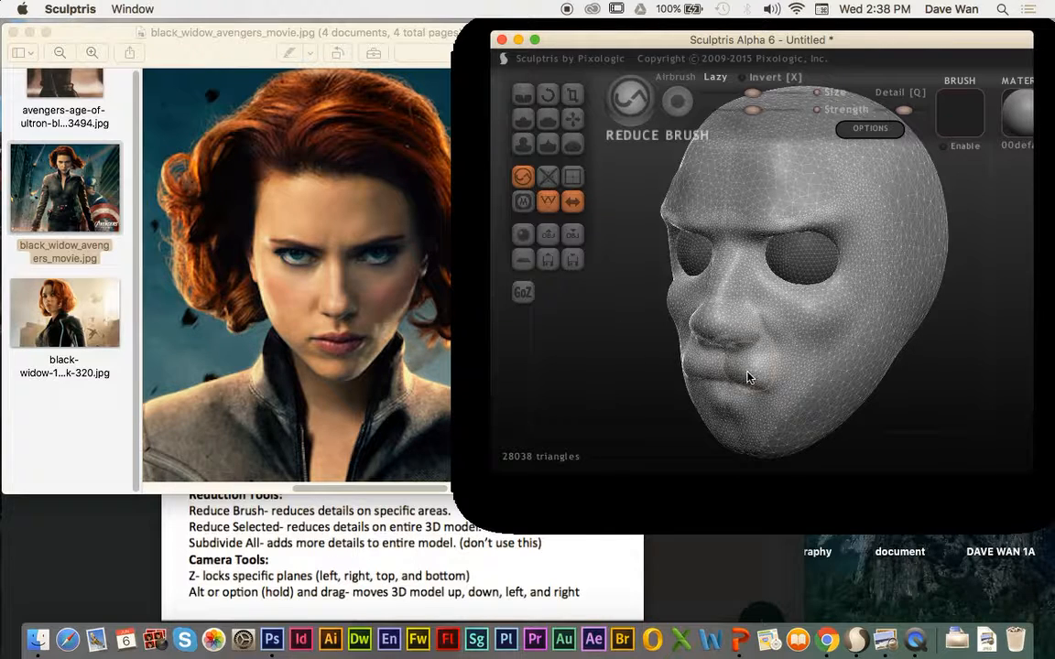
{"action": "mouse_move", "coordinate": [749, 376]}
{"action": "left_mouse_down"}
{"action": "mouse_move", "coordinate": [741, 417]}
{"action": "mouse_move", "coordinate": [762, 366]}
{"action": "mouse_move", "coordinate": [655, 328]}
{"action": "left_mouse_up"}
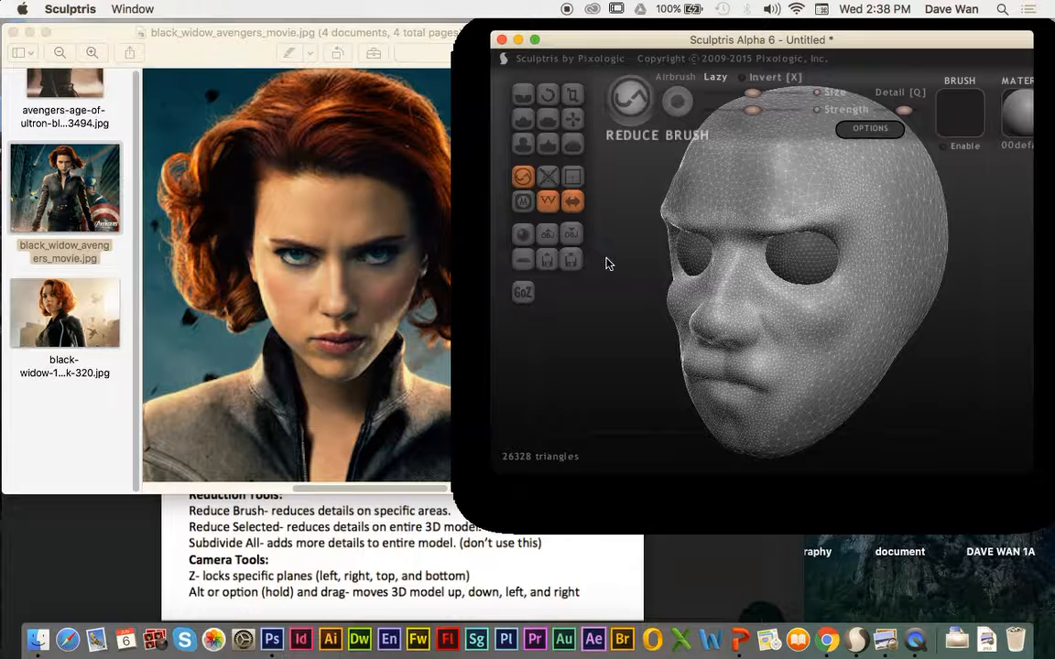
{"action": "left_click", "coordinate": [548, 201]}
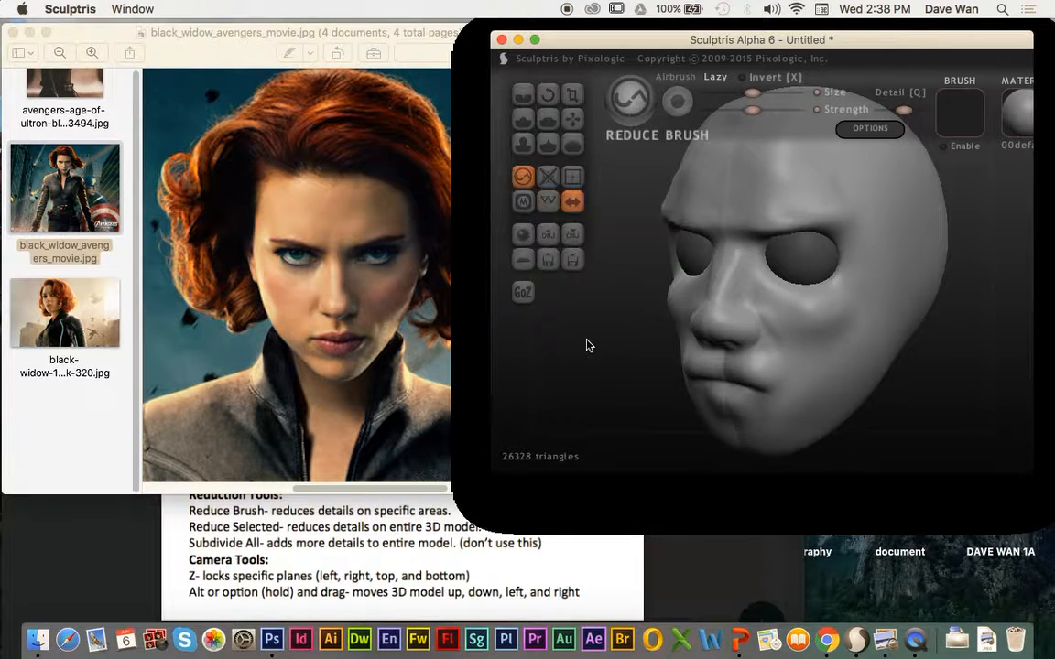
{"action": "mouse_move", "coordinate": [587, 345]}
{"action": "left_mouse_down"}
{"action": "mouse_move", "coordinate": [621, 347]}
{"action": "mouse_move", "coordinate": [607, 332]}
{"action": "mouse_move", "coordinate": [698, 233]}
{"action": "left_mouse_up"}
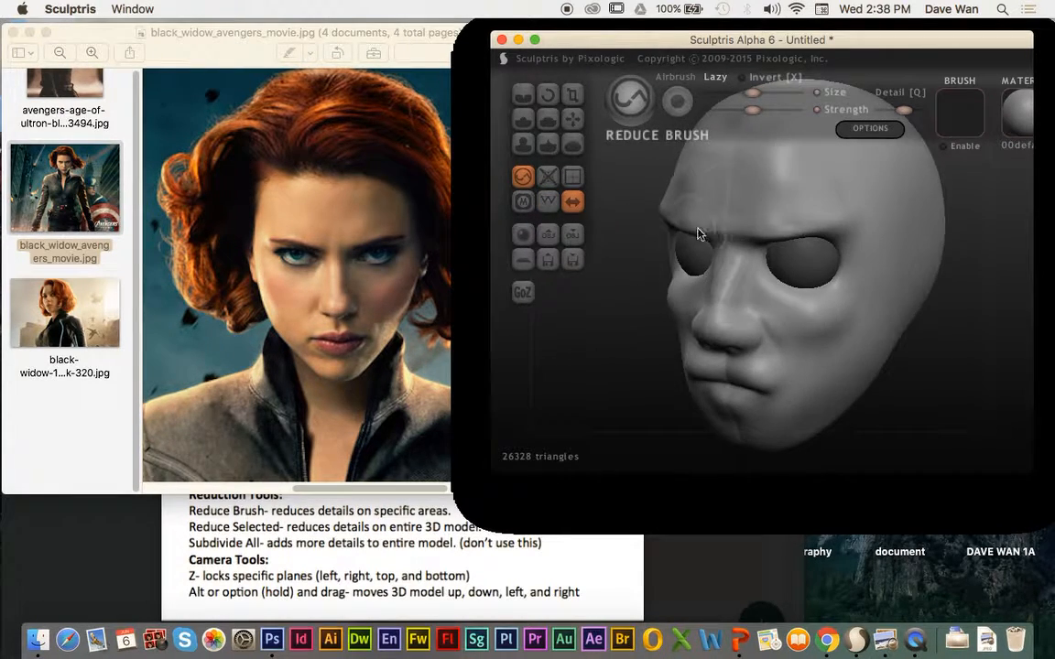
{"action": "left_click", "coordinate": [571, 145]}
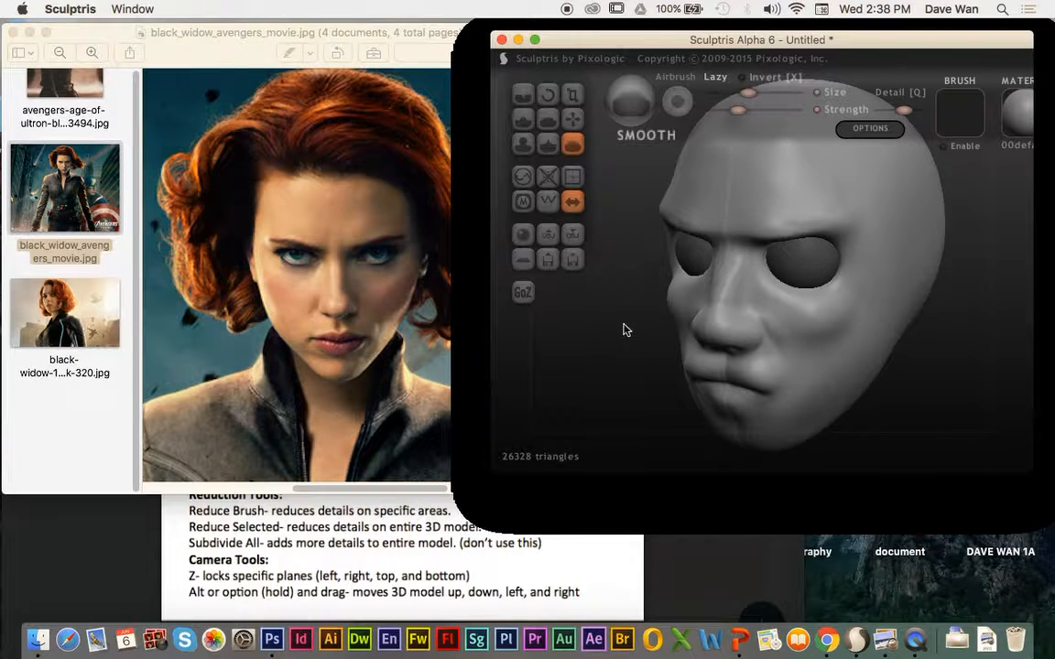
{"action": "mouse_move", "coordinate": [623, 326]}
{"action": "left_mouse_down"}
{"action": "mouse_move", "coordinate": [595, 317]}
{"action": "mouse_move", "coordinate": [613, 325]}
{"action": "mouse_move", "coordinate": [624, 310]}
{"action": "left_mouse_up"}
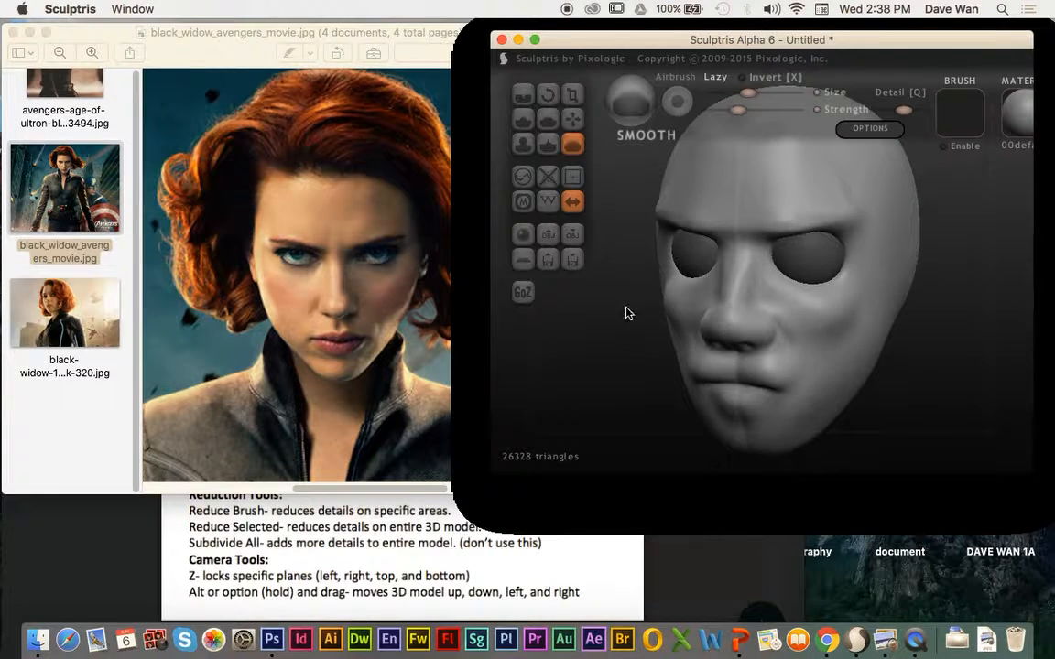
Simplify the entire head mesh by applying Reduce Selected repeatedly in wireframe display, and inspect the surface with the wireframe hidden
{"action": "left_click", "coordinate": [547, 201]}
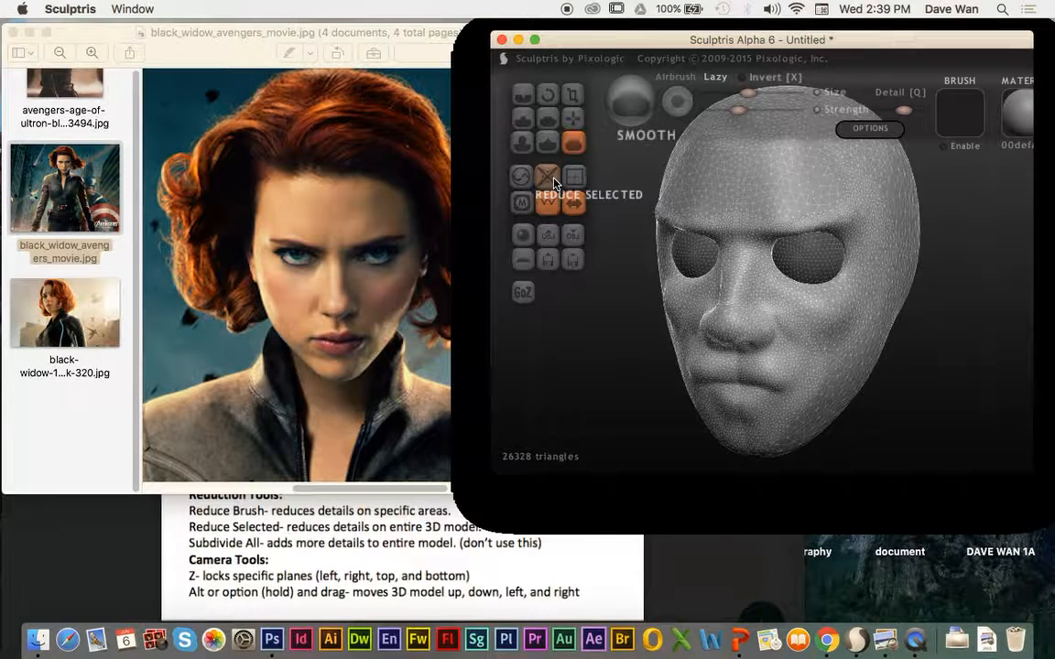
{"action": "left_click", "coordinate": [553, 181]}
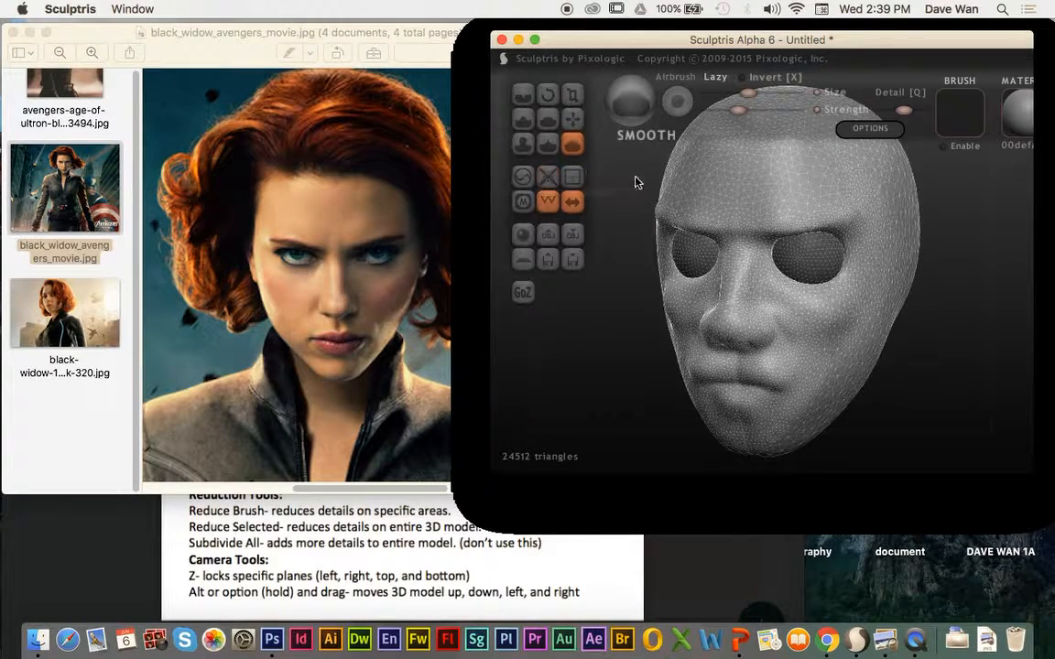
{"action": "left_click", "coordinate": [574, 179]}
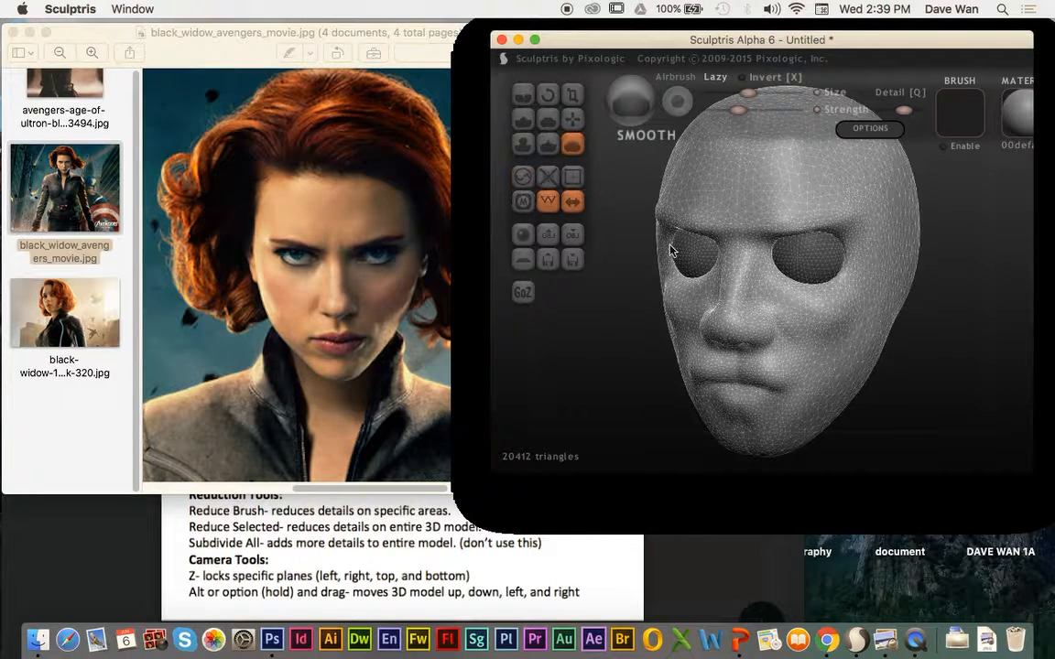
{"action": "left_click", "coordinate": [549, 176]}
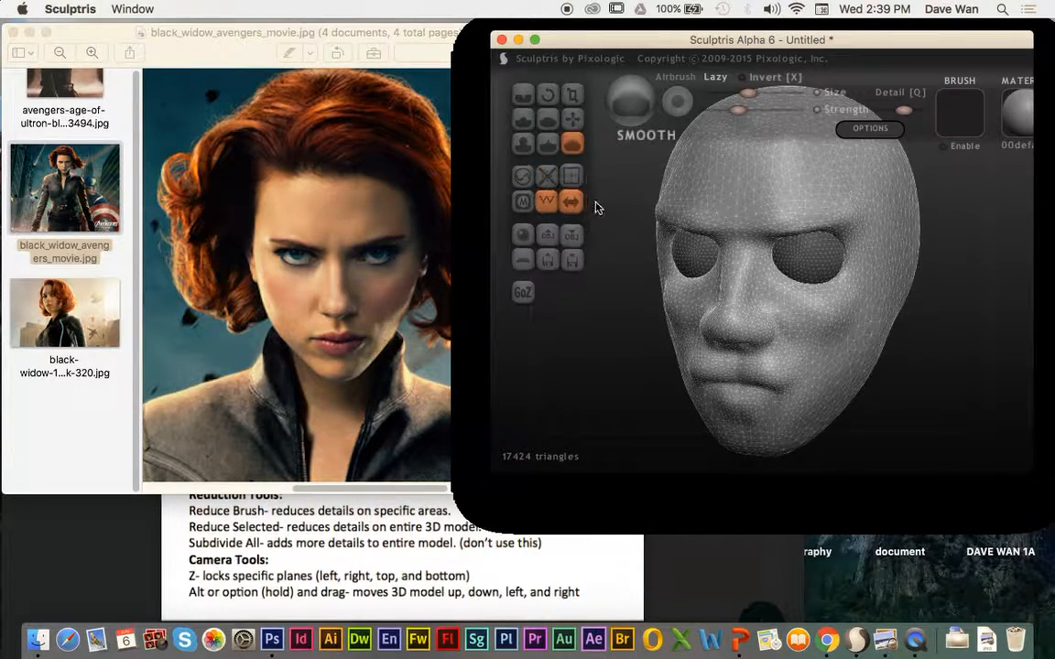
{"action": "left_click", "coordinate": [550, 180]}
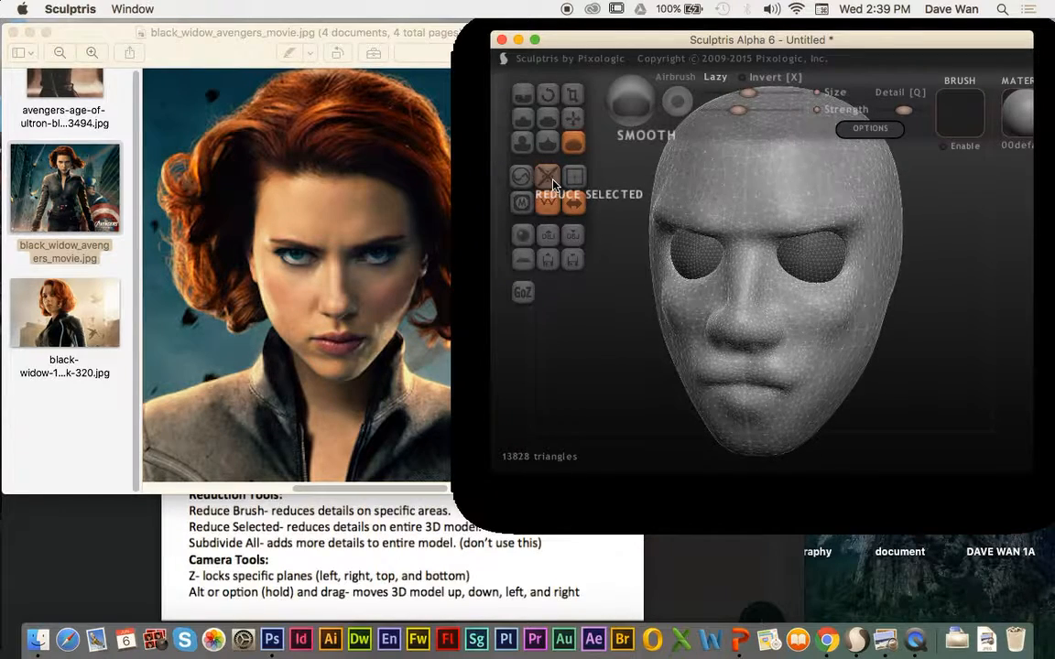
{"action": "left_click", "coordinate": [552, 183]}
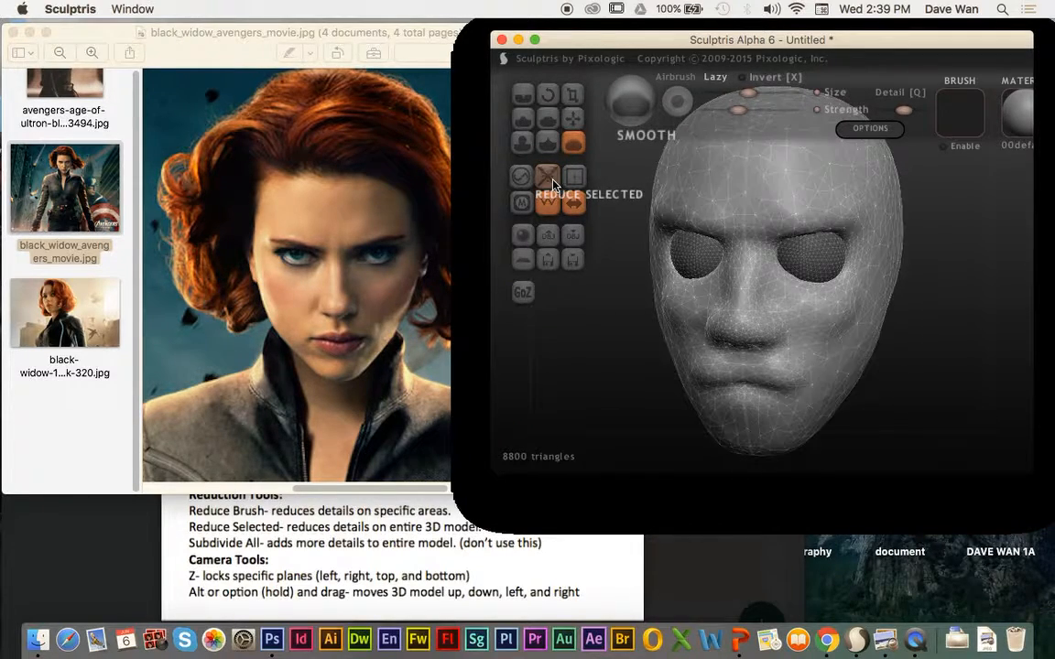
{"action": "left_click", "coordinate": [553, 184]}
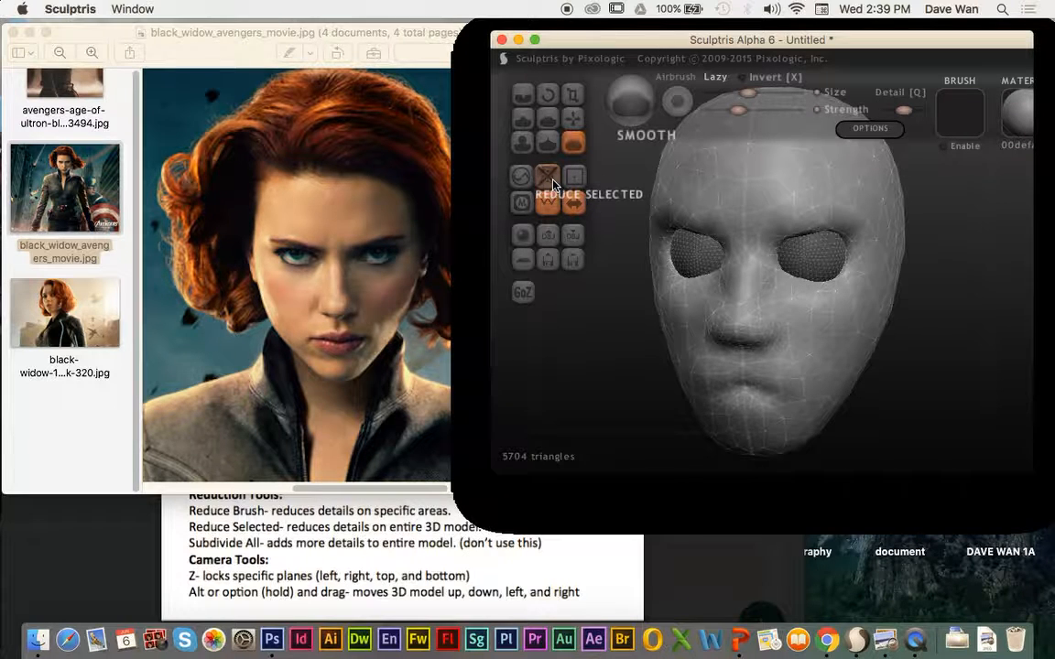
{"action": "left_click", "coordinate": [547, 203]}
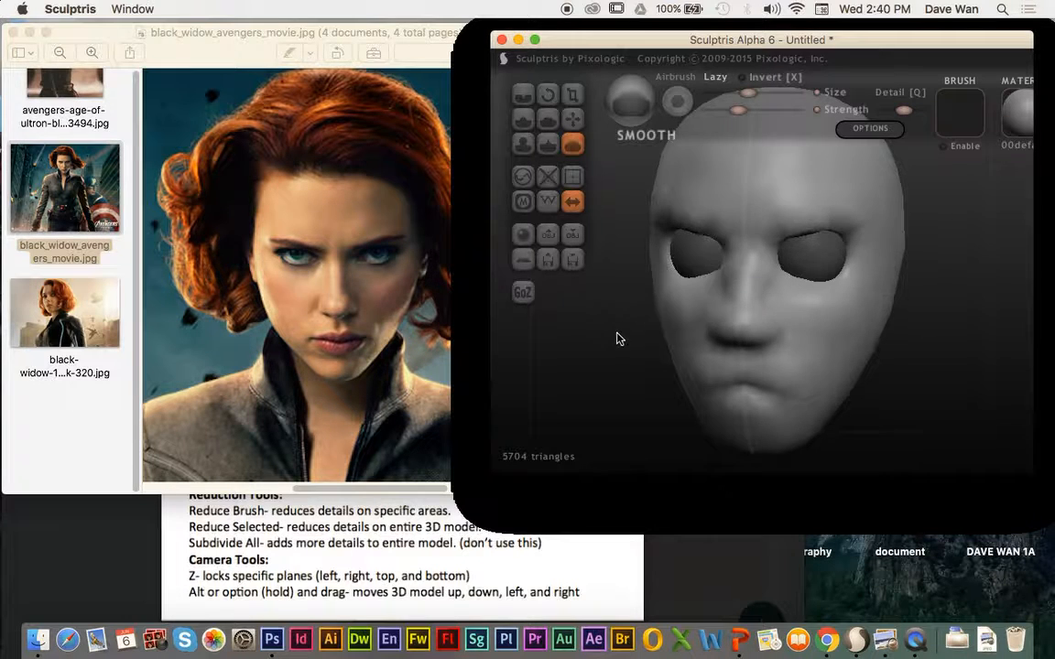
{"action": "mouse_move", "coordinate": [617, 337]}
{"action": "left_mouse_down"}
{"action": "mouse_move", "coordinate": [584, 332]}
{"action": "mouse_move", "coordinate": [648, 328]}
{"action": "mouse_move", "coordinate": [647, 341]}
{"action": "mouse_move", "coordinate": [631, 340]}
{"action": "left_mouse_up"}
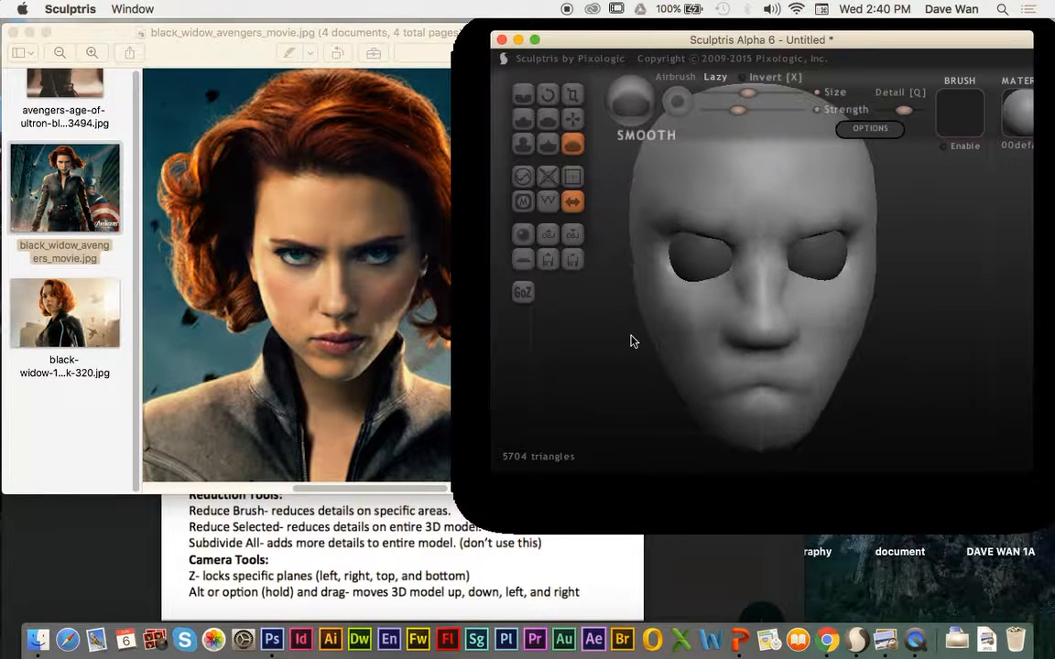